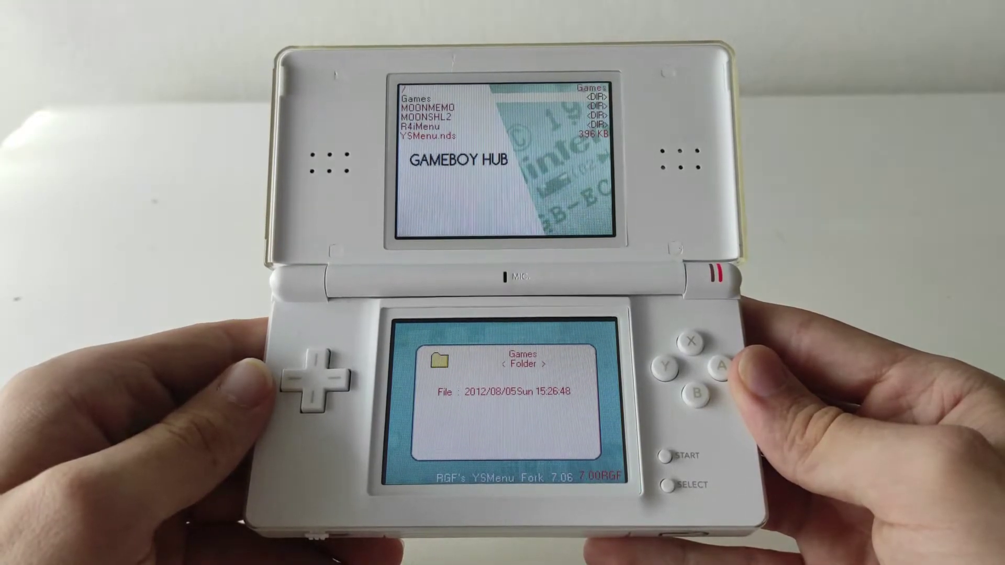
Browse the R4 card's folders, including MOONMEMO, MOONSHL2 and Games.
key(Down)
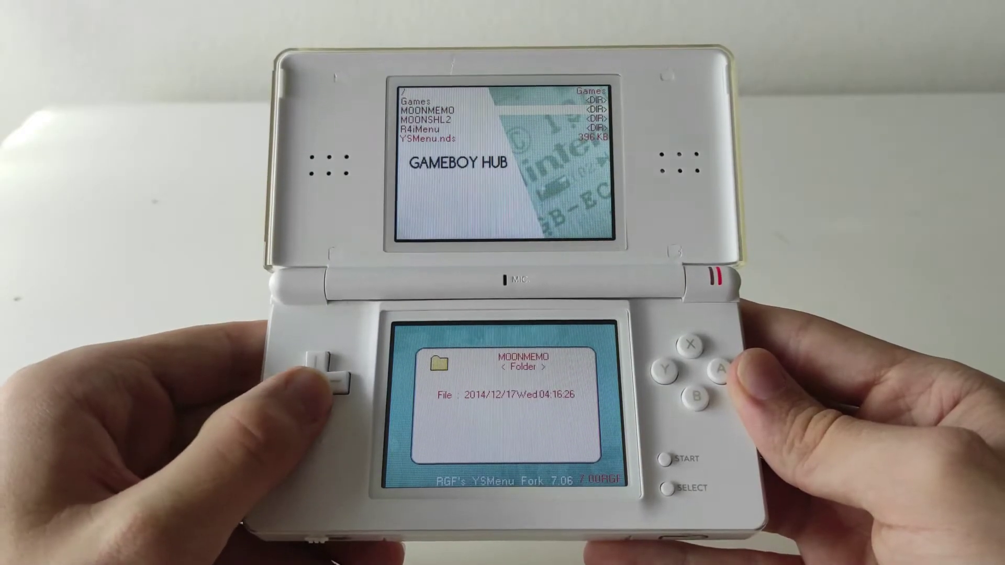
key(Down)
key(Up)
key(Up)
key(Down)
key(Down)
key(Up)
key(Up)
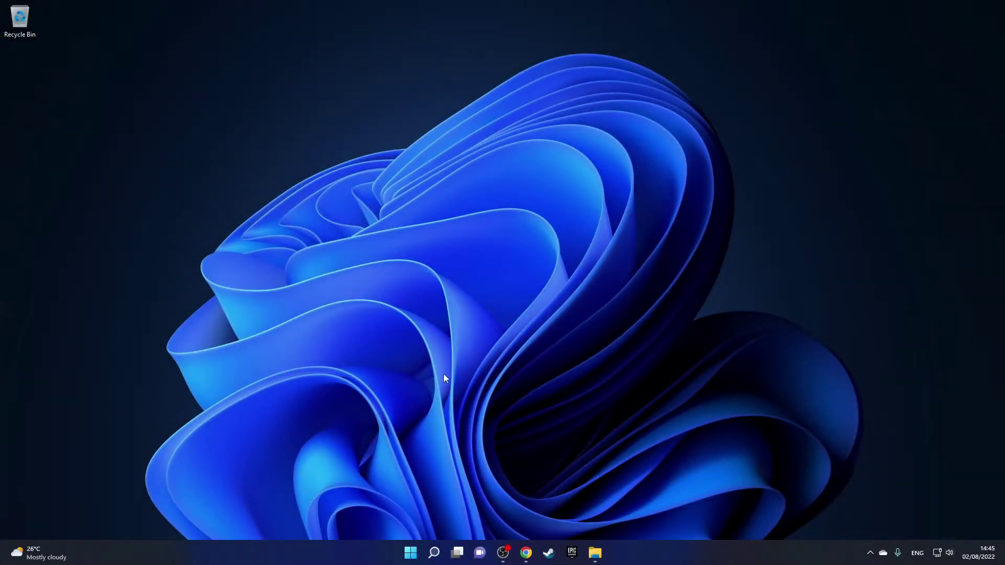
Download ysmenu.7z from GameBrew's YSMenu page and open it in WinRAR.
click(526, 551)
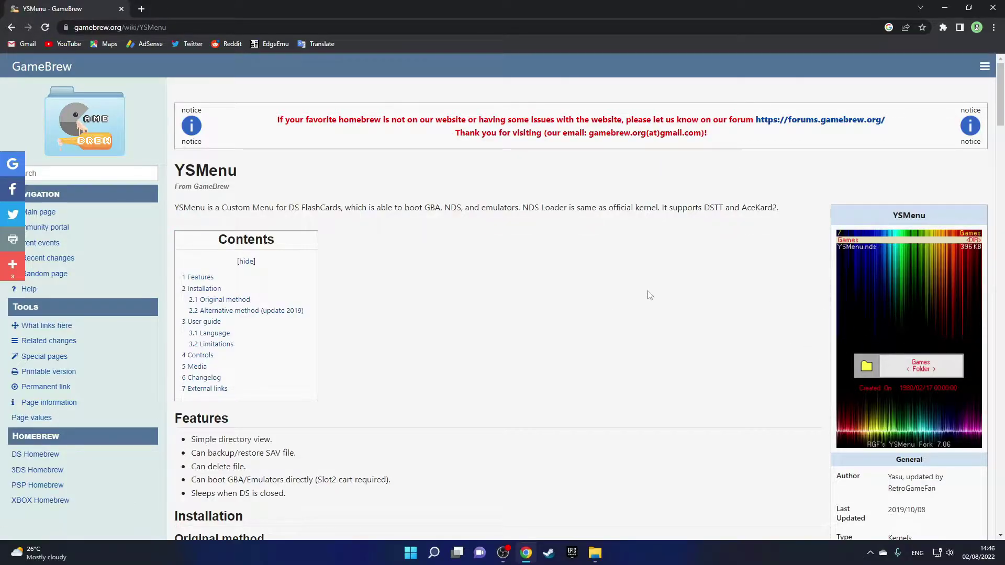
scroll(659, 291, down, 4)
click(909, 406)
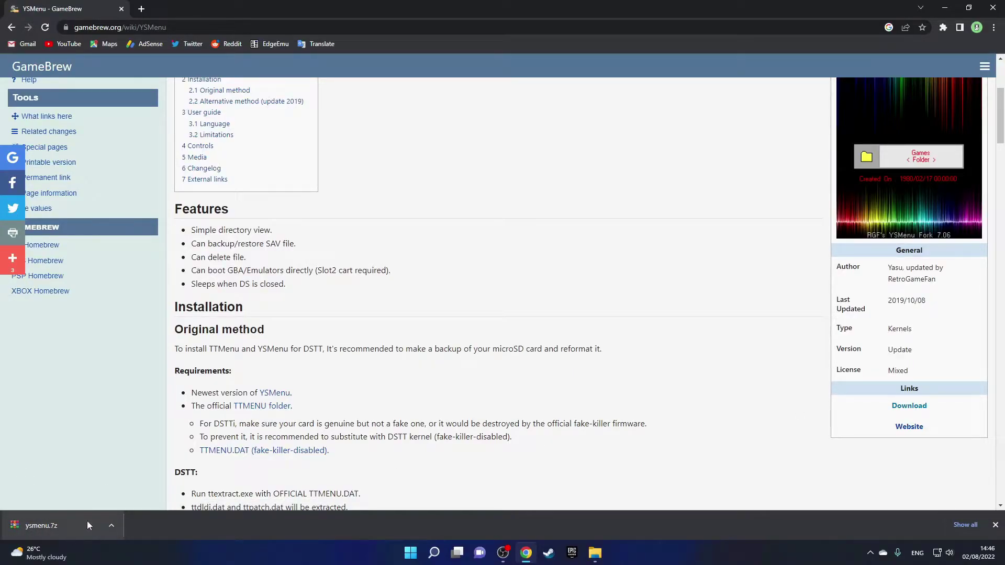
click(82, 523)
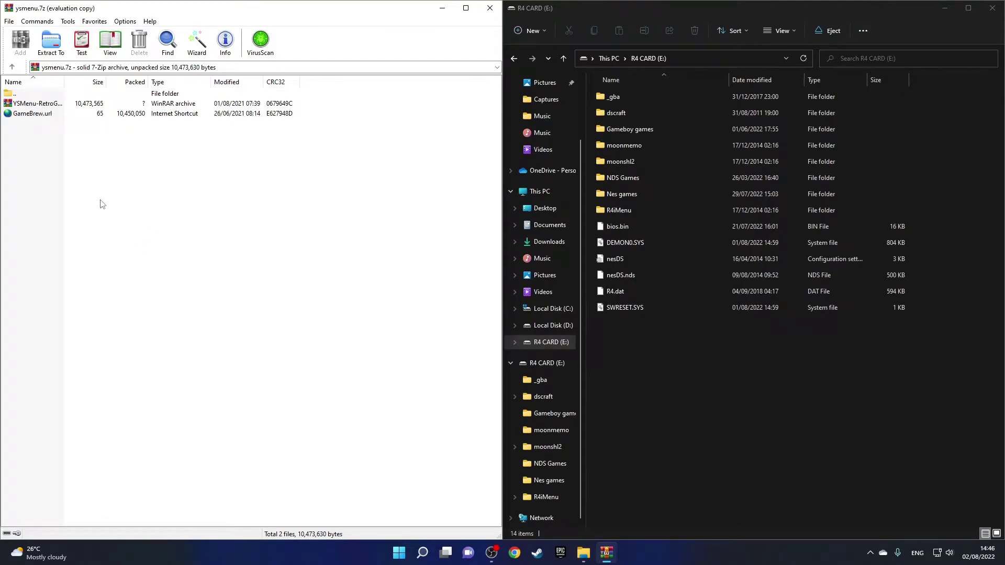
Copy the R4SDHC YSMenu folder contents from Multi Cart Update v7.06 onto R4 CARD (E:).
double_click(40, 107)
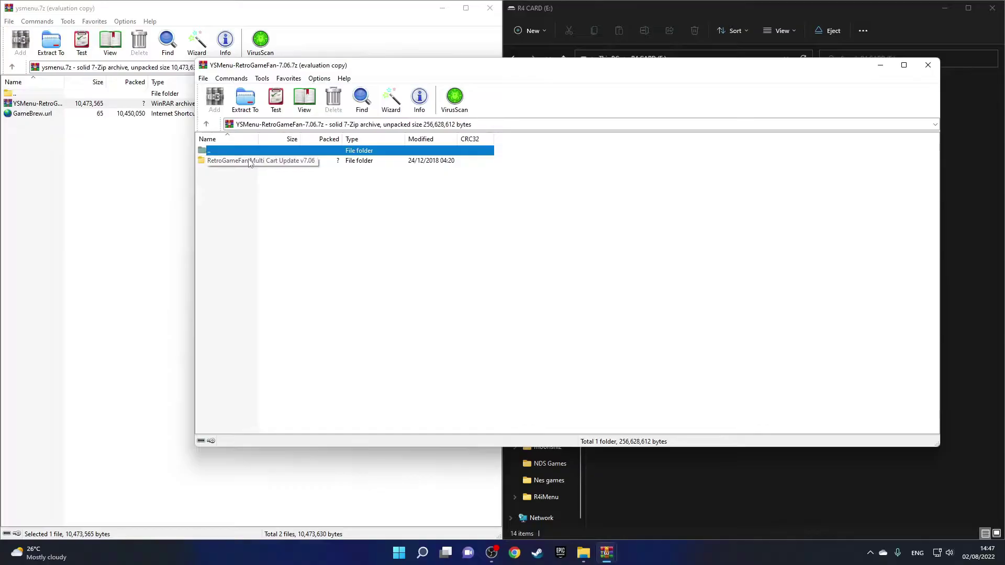
double_click(249, 161)
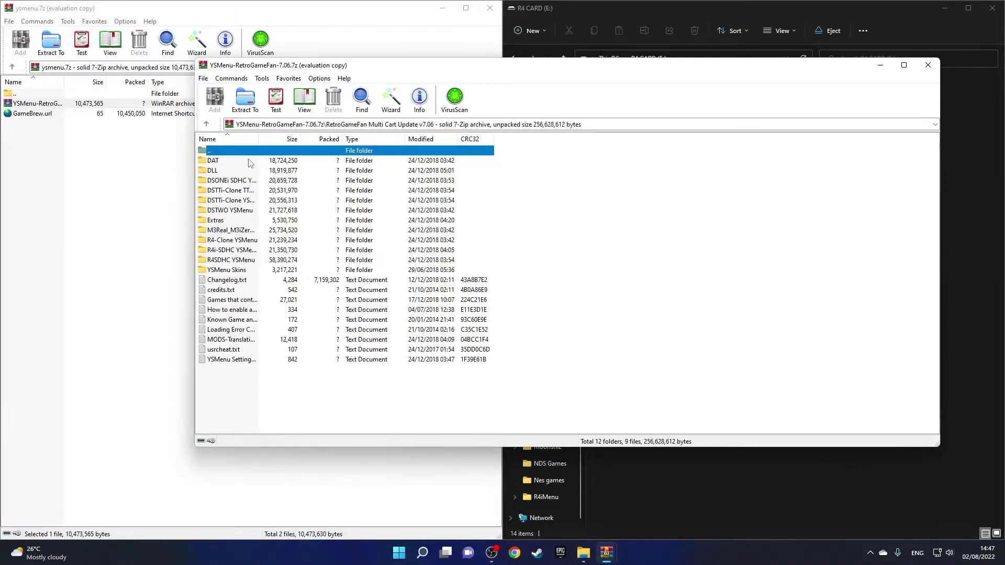
click(229, 260)
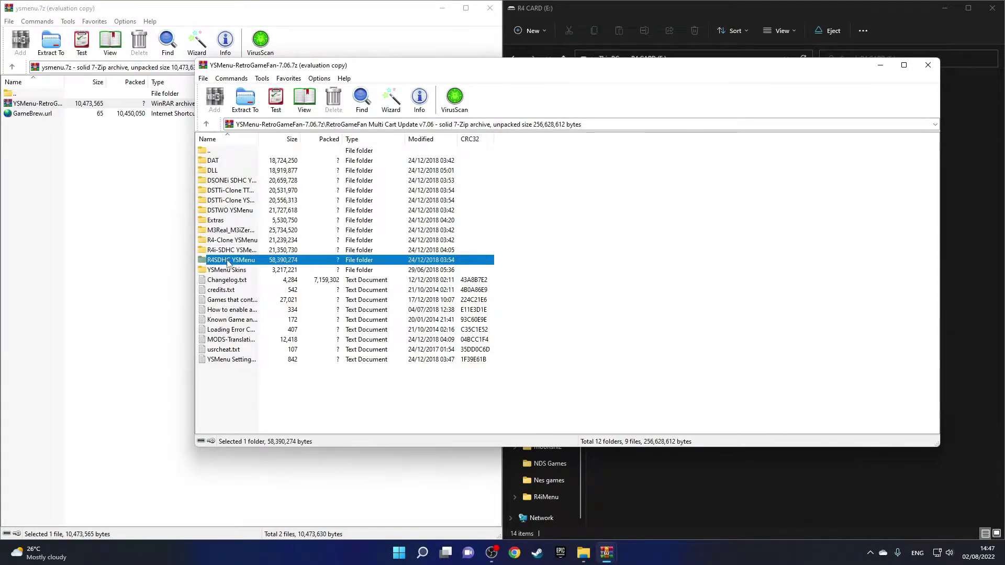
double_click(226, 260)
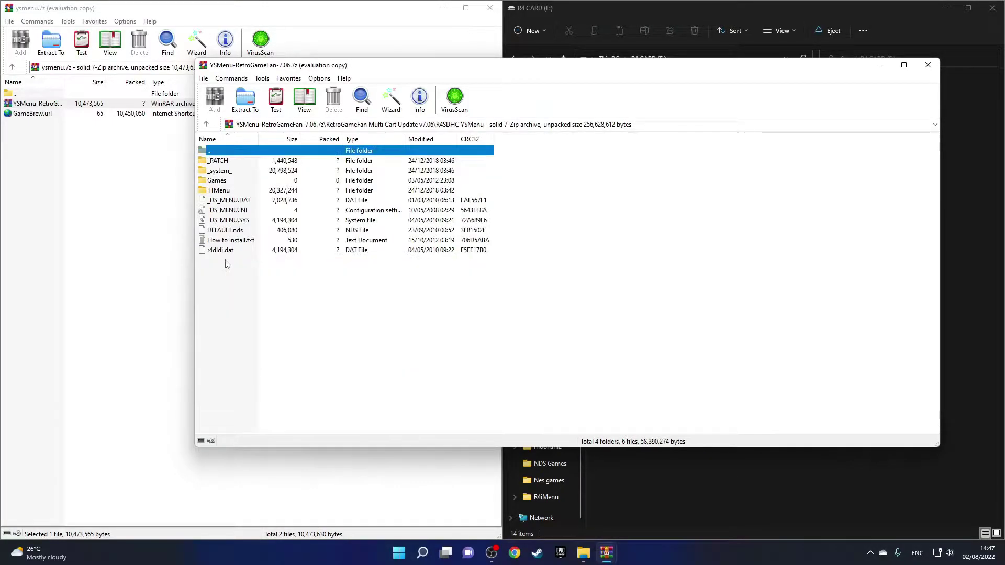
drag(226, 264, 877, 393)
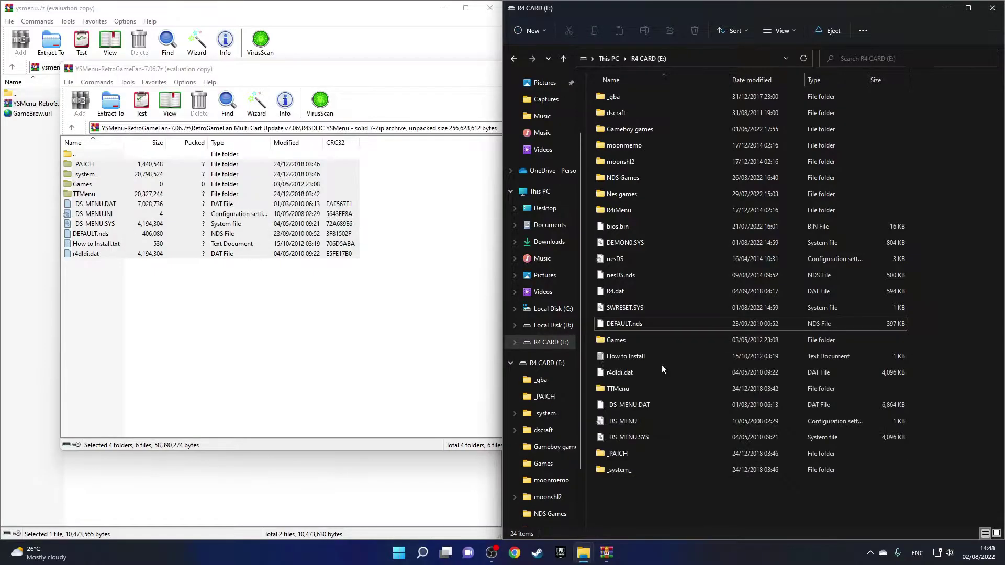
key(super+Left)
Go up to the YSMenu Skins folder and open the Mario skin with YSMenu1.bmp and YSMenu2.bmp.
click(13, 69)
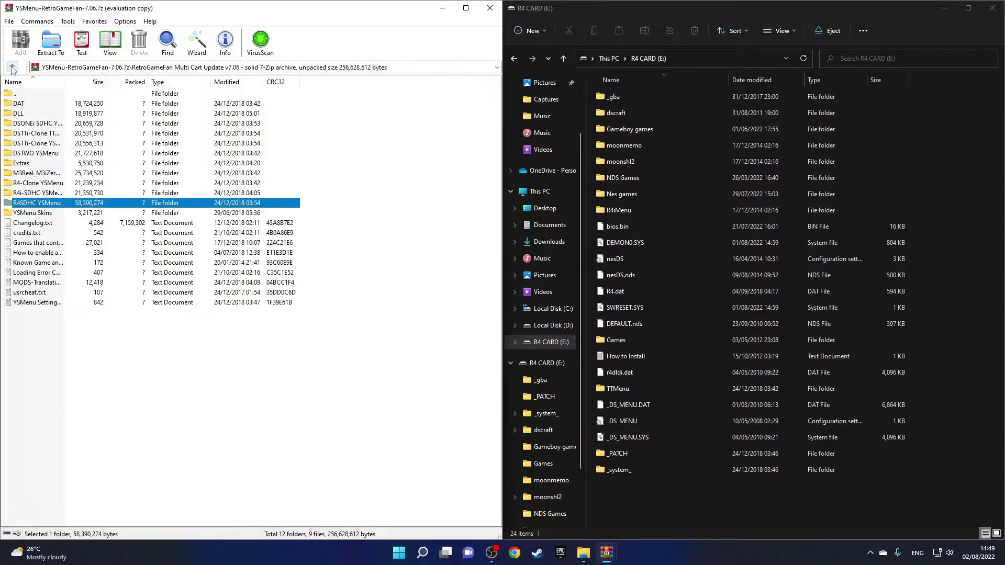
double_click(32, 212)
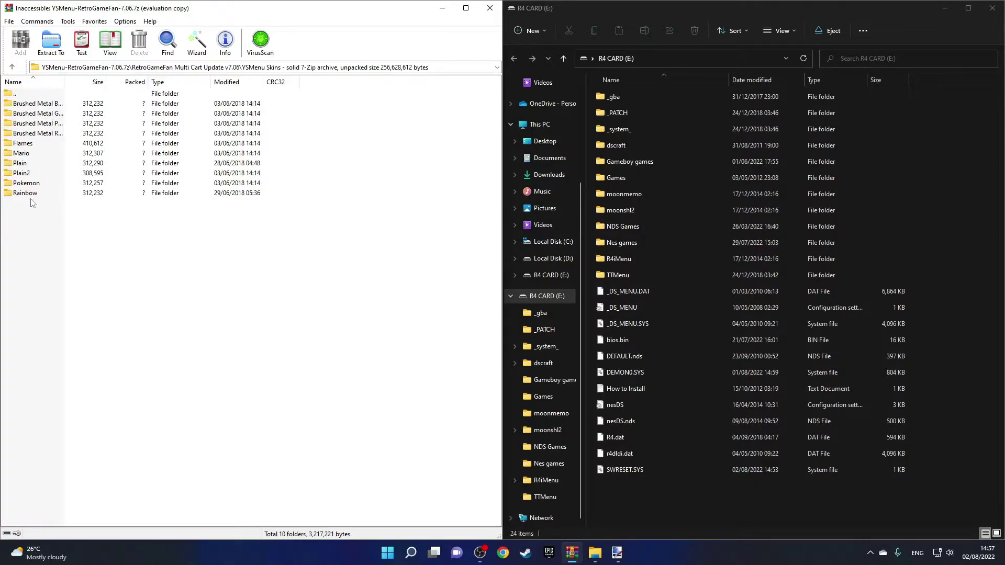
double_click(22, 153)
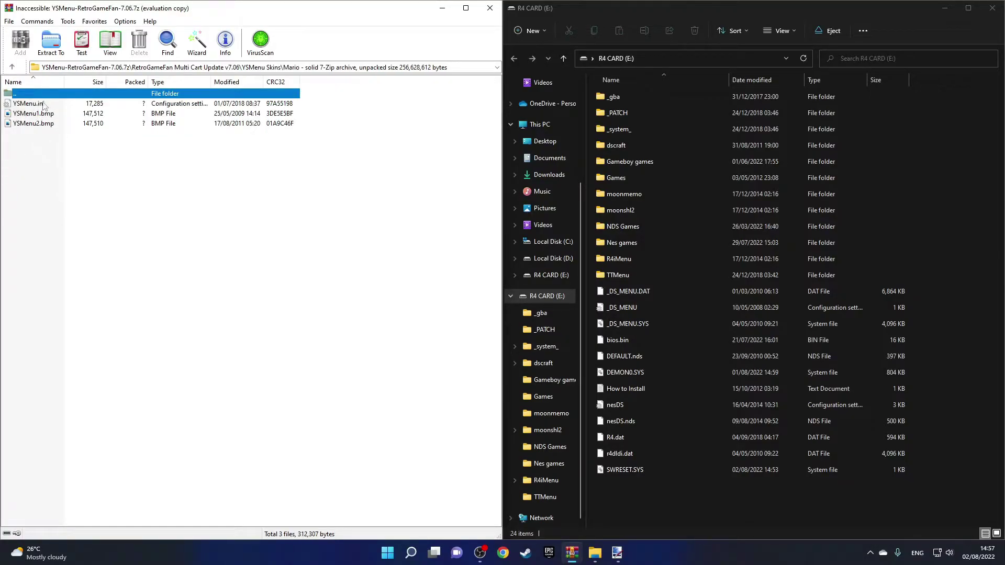
key(alt+Tab)
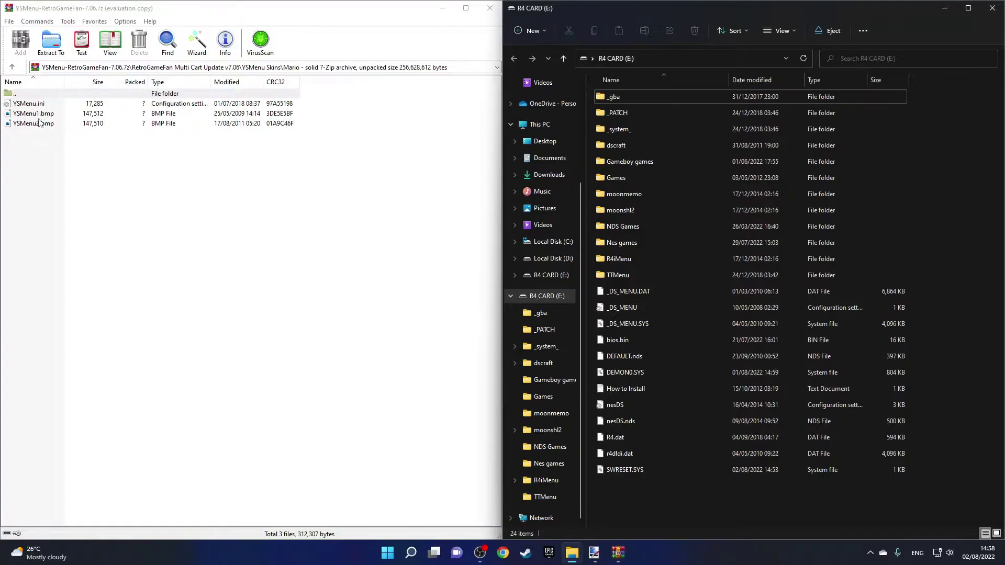
double_click(46, 114)
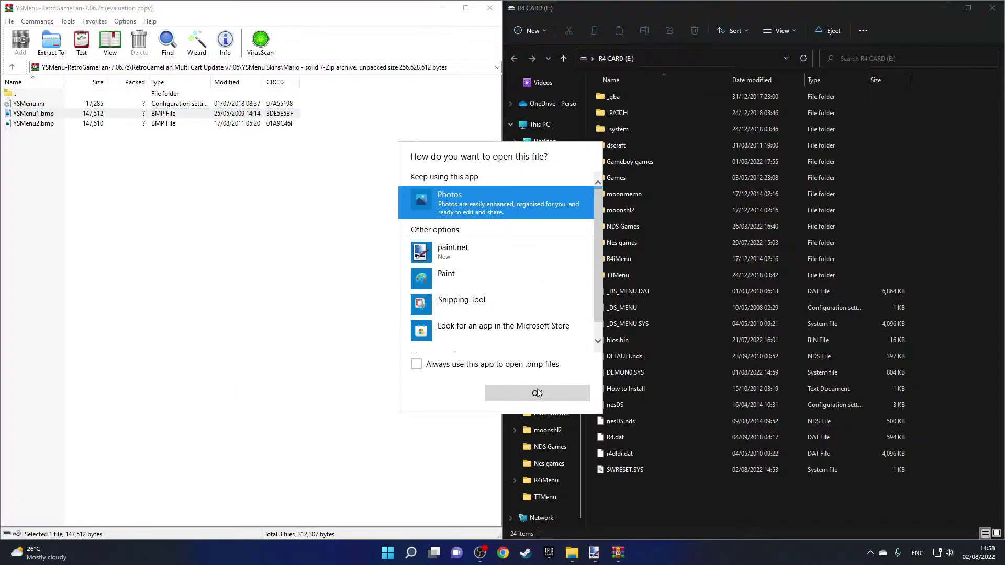
click(518, 391)
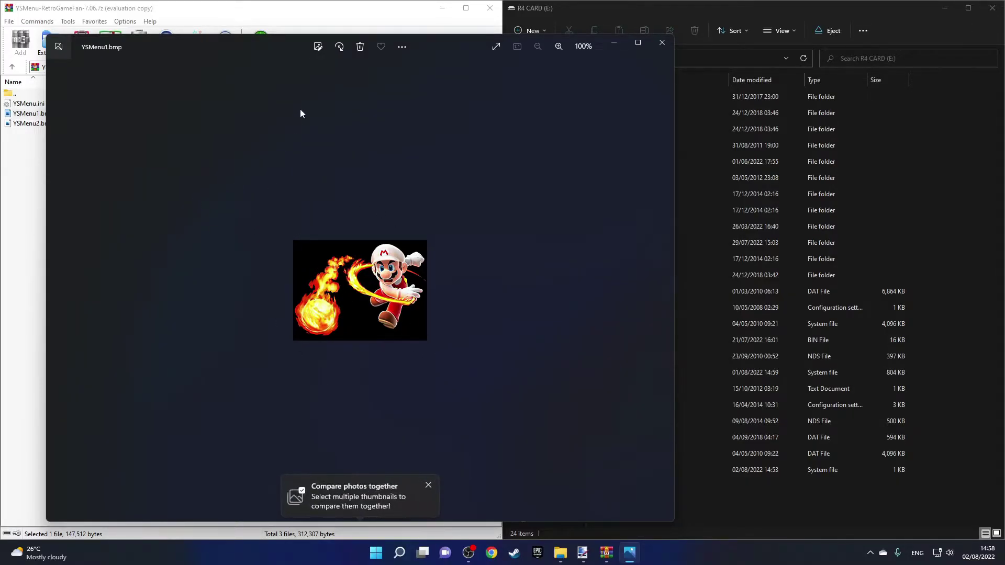
click(318, 47)
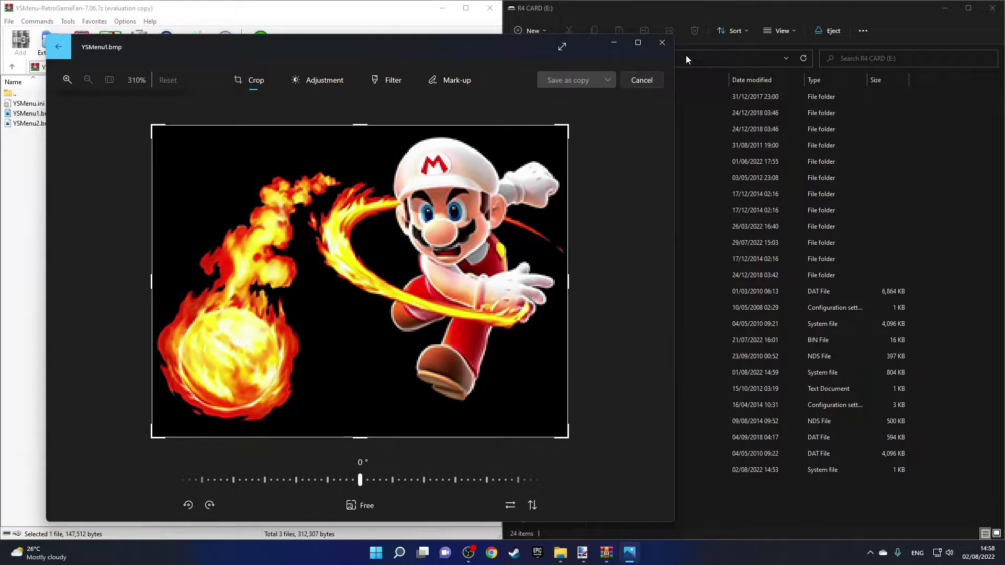
click(662, 43)
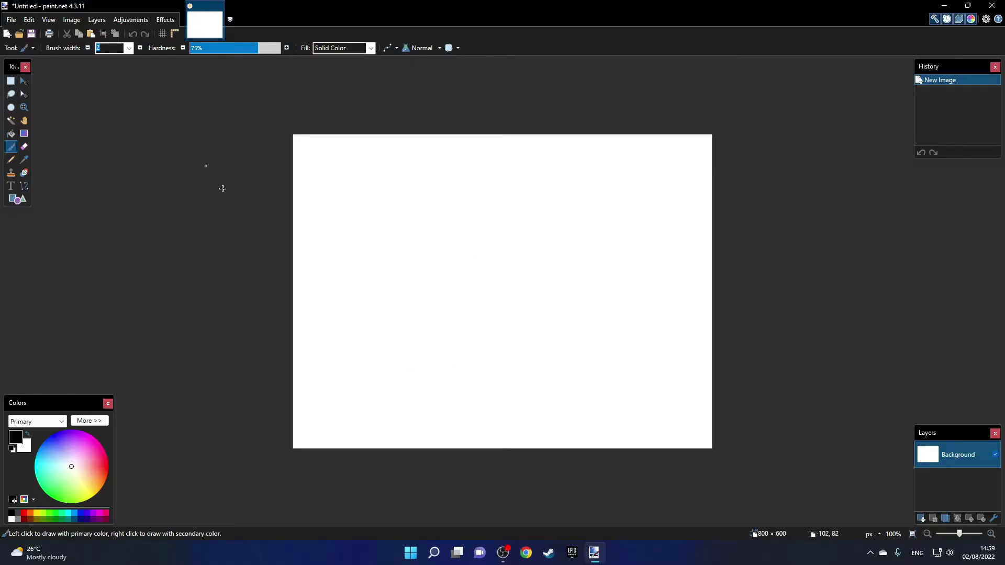
Make a new image with width 256 and height 192 pixels, replacing the default 600 height.
click(11, 20)
click(26, 34)
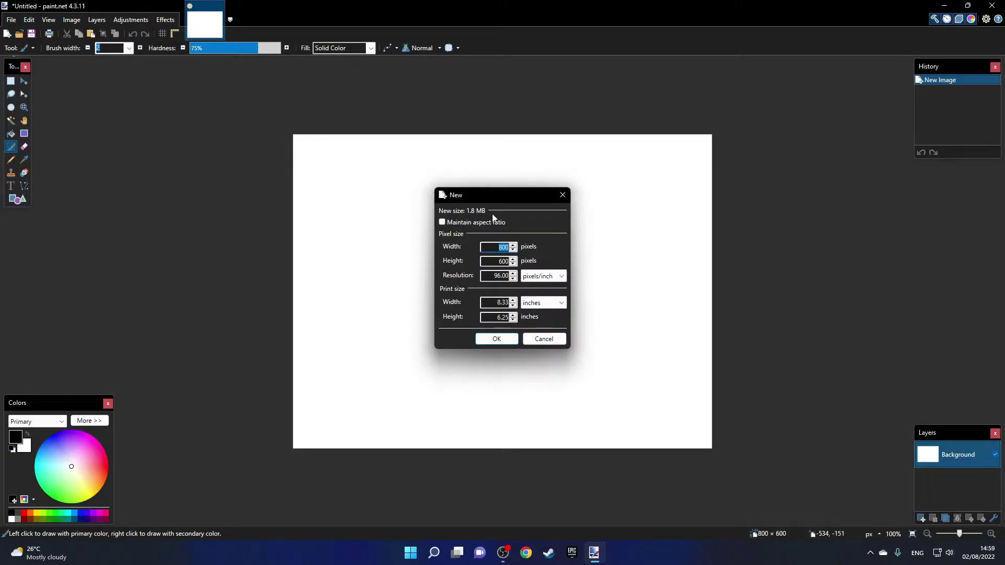
text(256)
click(507, 261)
key(BackSpace)
key(BackSpace)
key(BackSpace)
text(192)
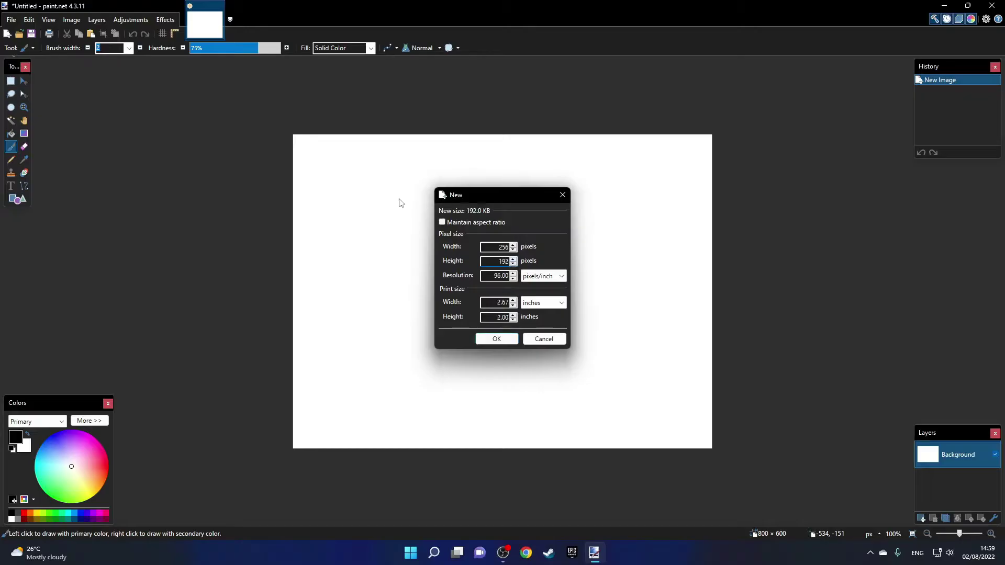
click(496, 339)
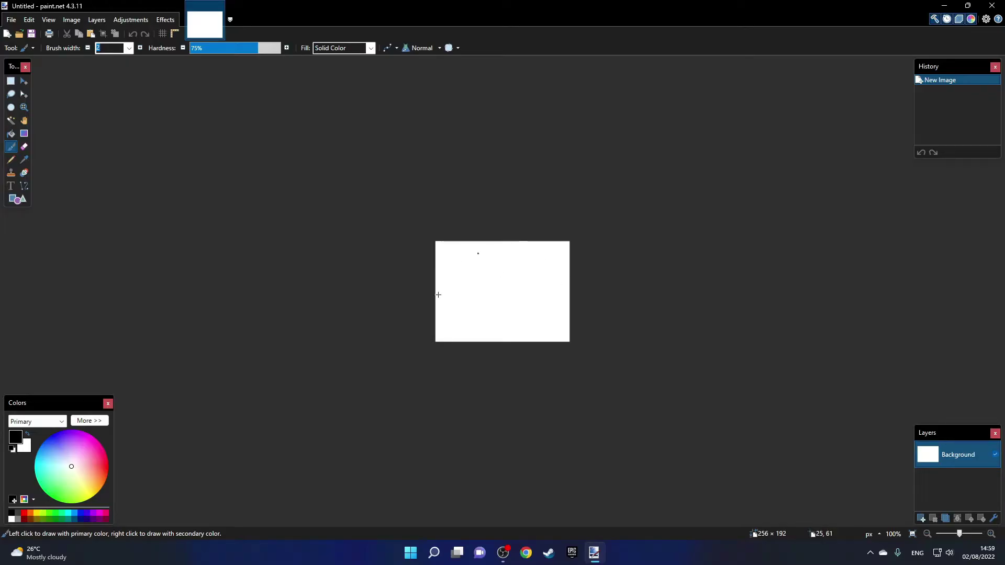
Open Banner.jpg and add a new layer above the background.
click(11, 20)
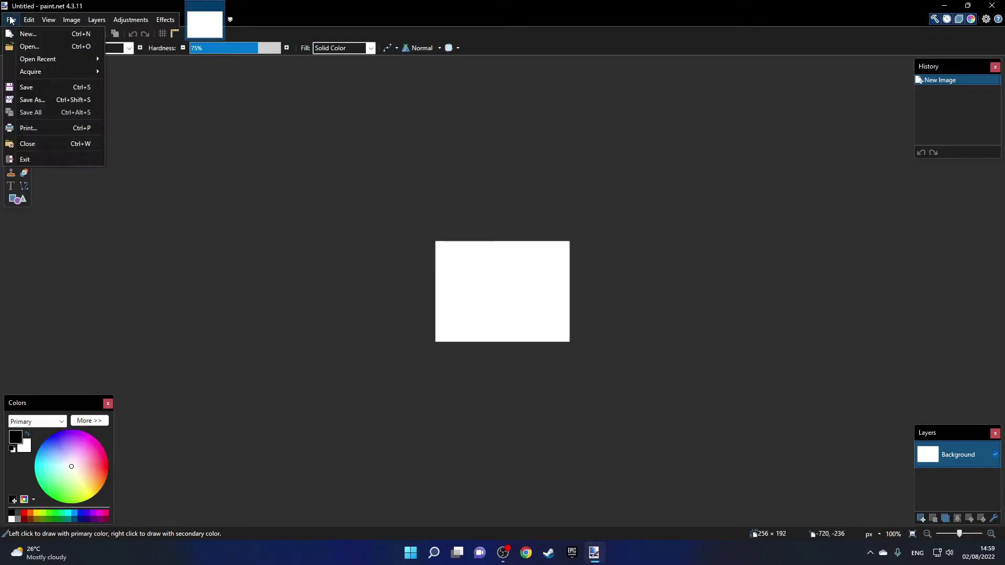
click(35, 48)
scroll(52, 199, down, 5)
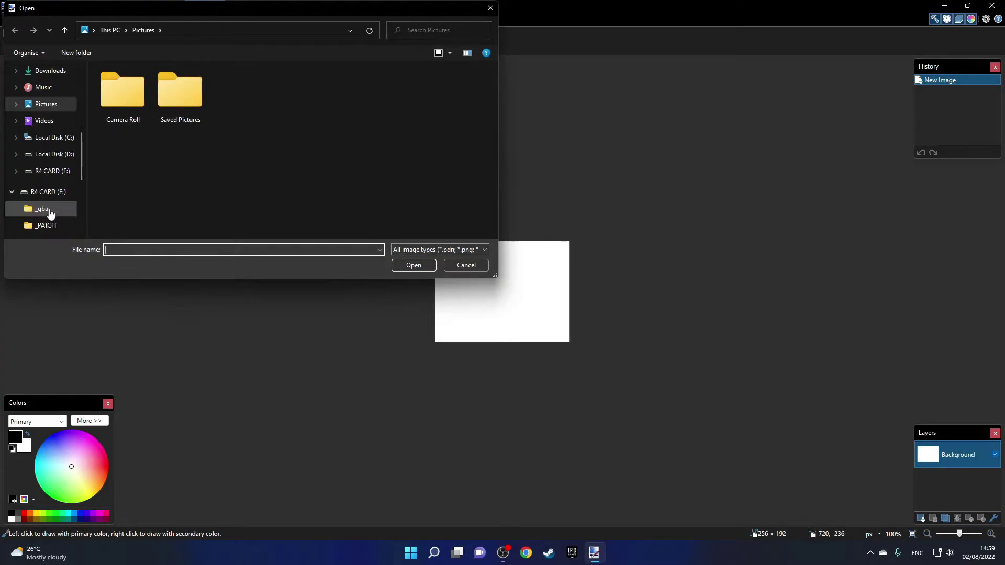
click(61, 154)
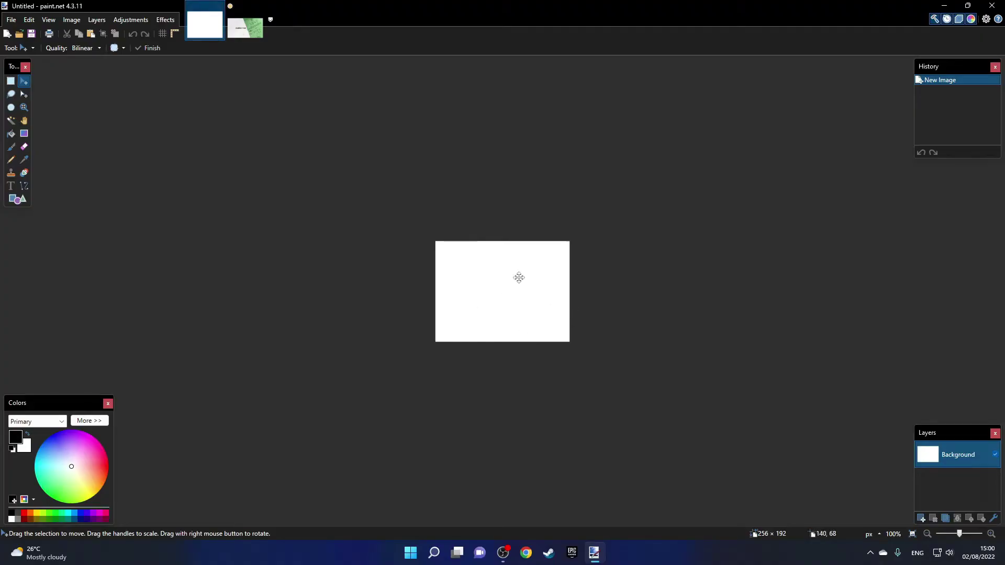
click(922, 519)
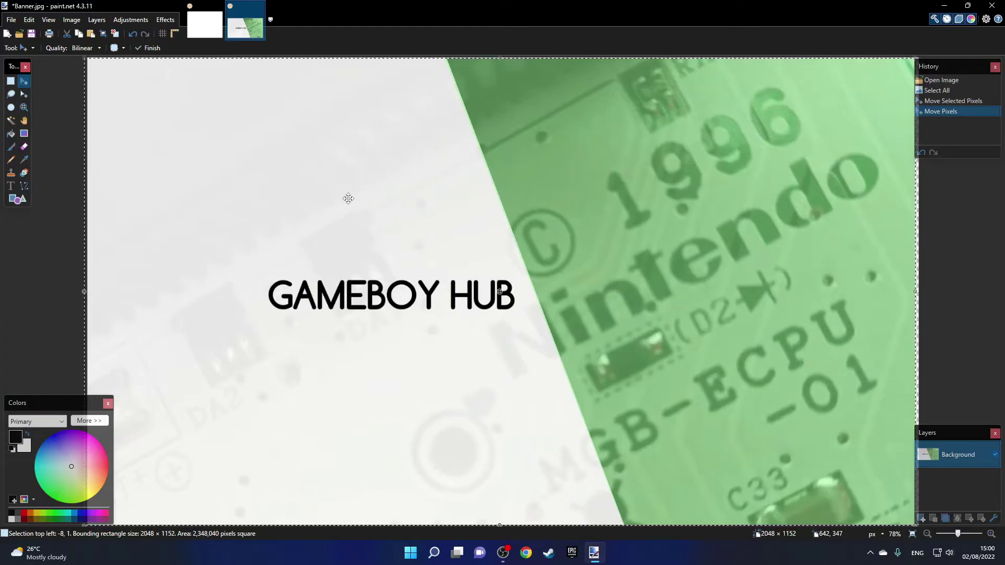
Paste the banner into the Untitled image, keep canvas size, and scale it to cover the canvas.
click(216, 34)
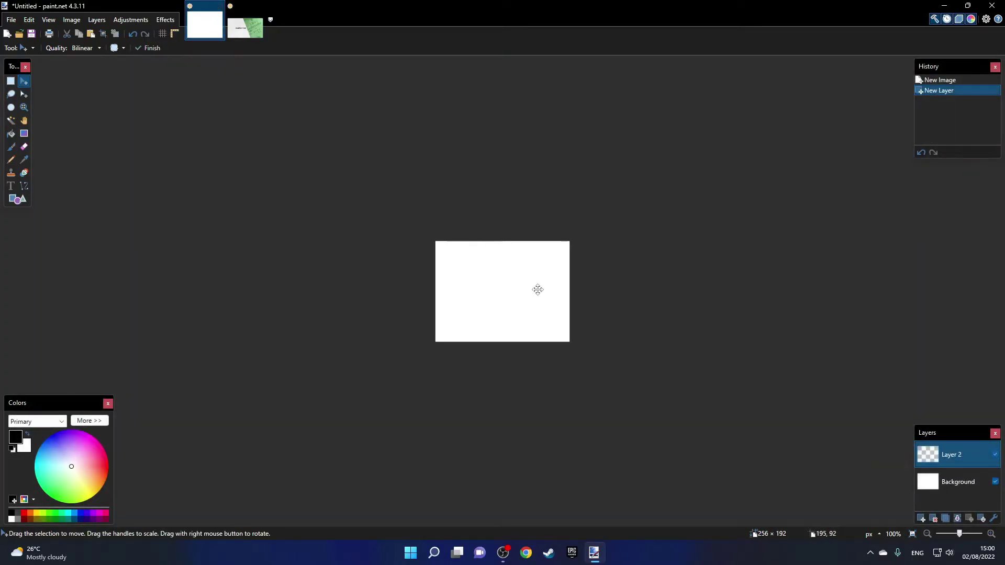
key(ctrl+v)
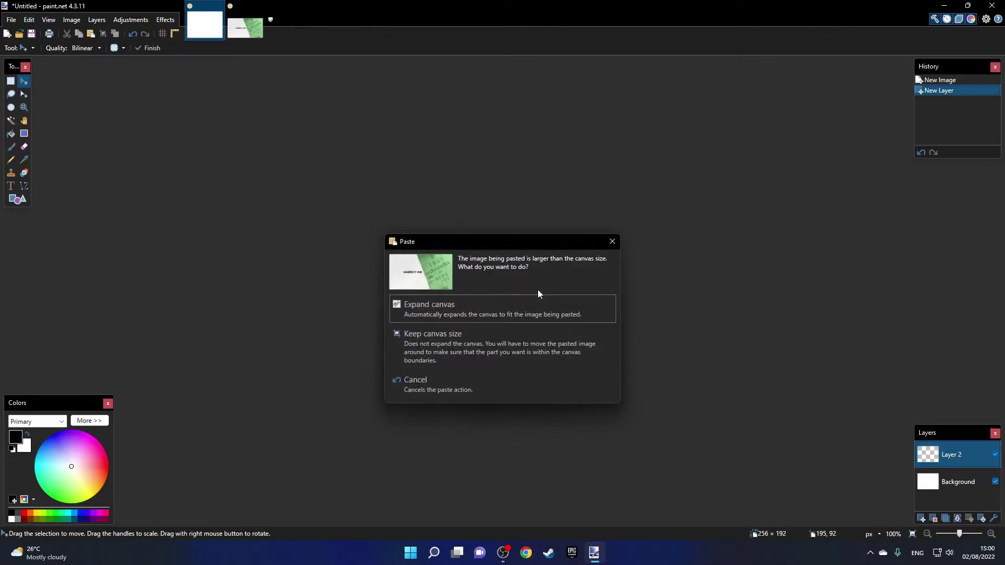
click(433, 335)
drag(431, 240, 722, 431)
drag(776, 464, 400, 241)
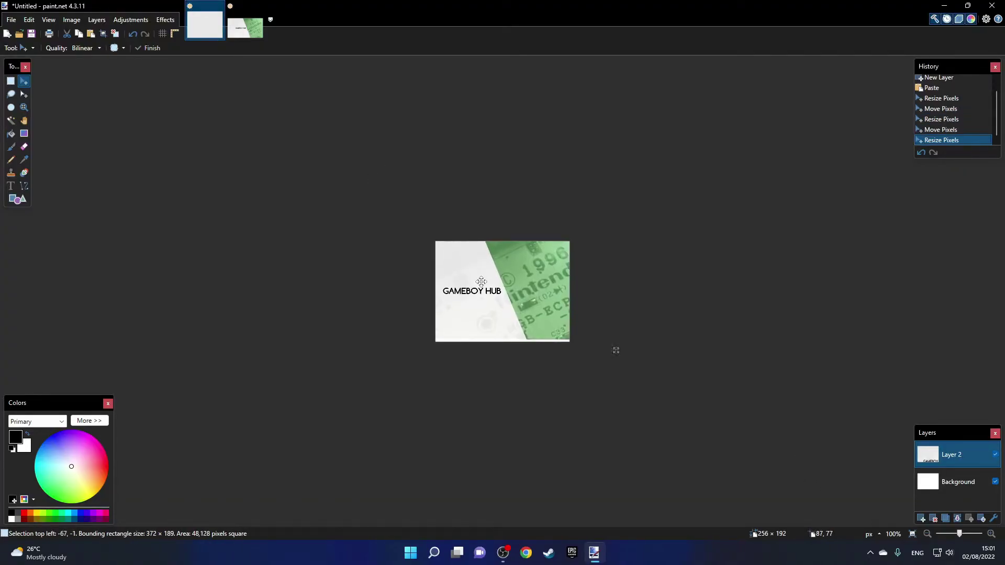
drag(481, 282, 689, 267)
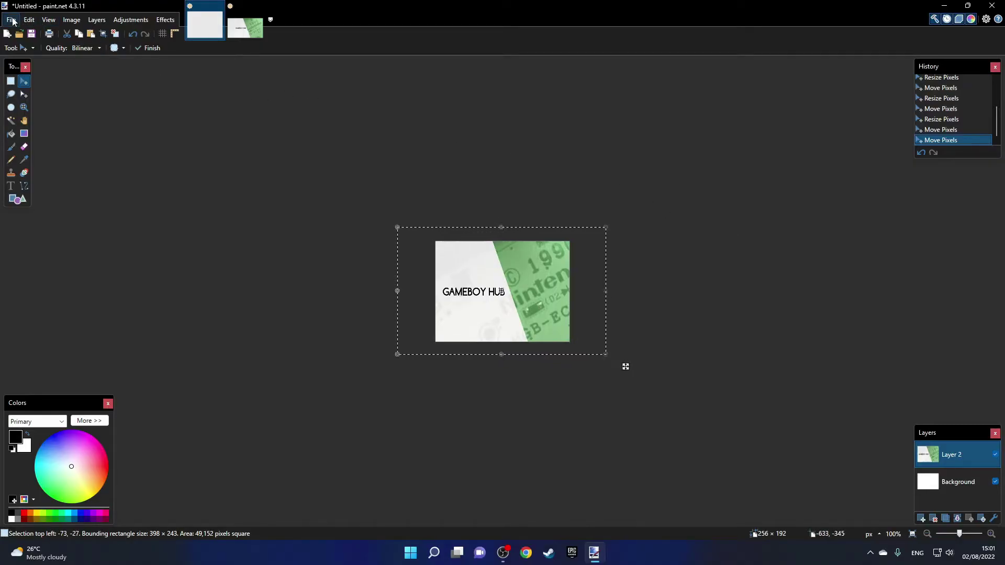
Save the image to the Desktop as Untitled.bmp with default BMP settings, flattening it.
click(11, 20)
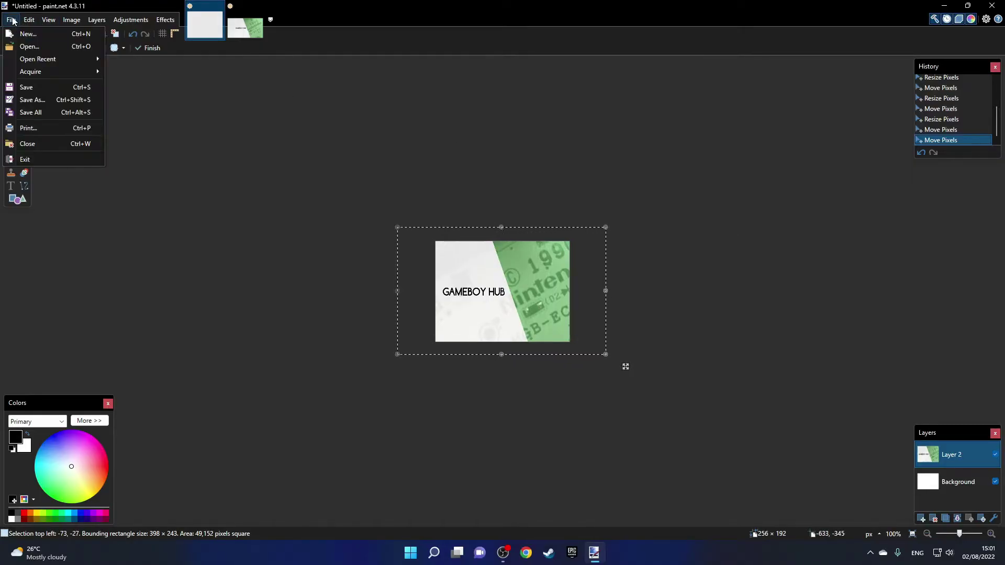
click(44, 100)
click(50, 100)
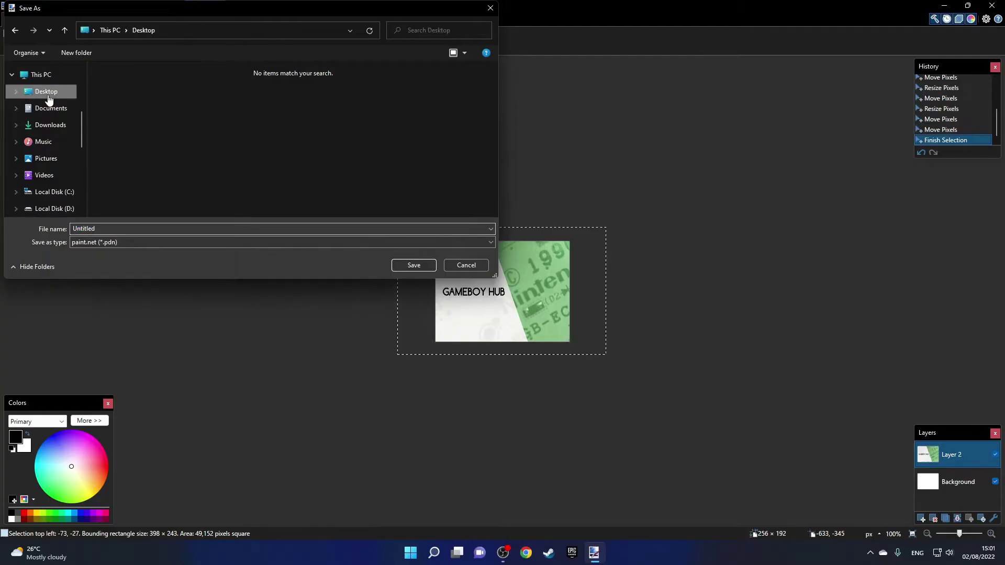
click(102, 242)
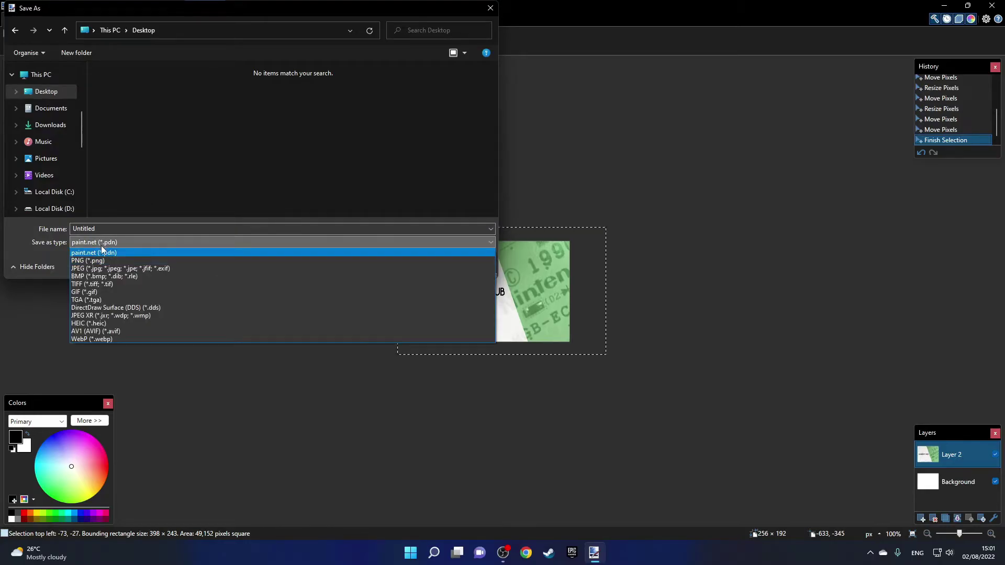
click(105, 277)
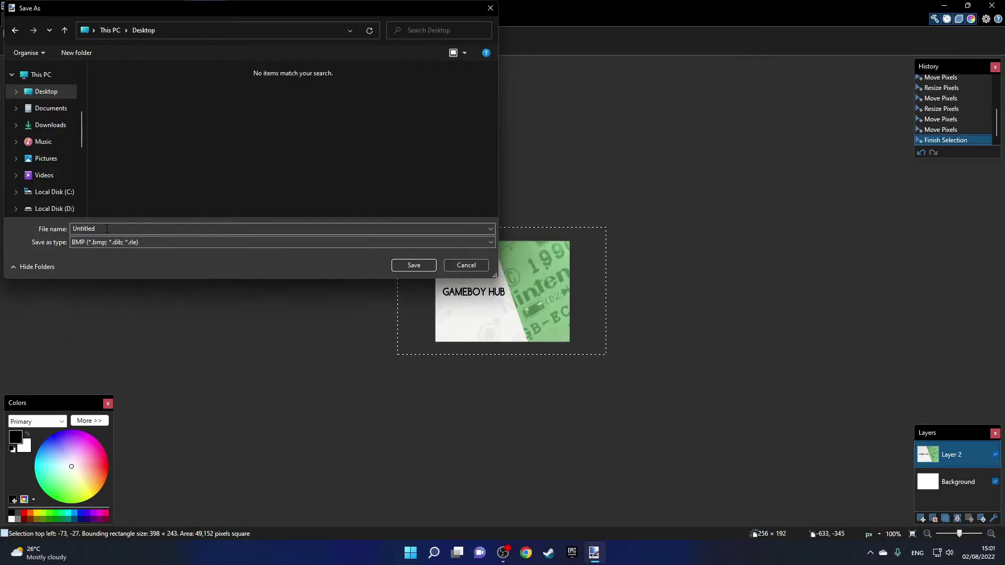
click(414, 265)
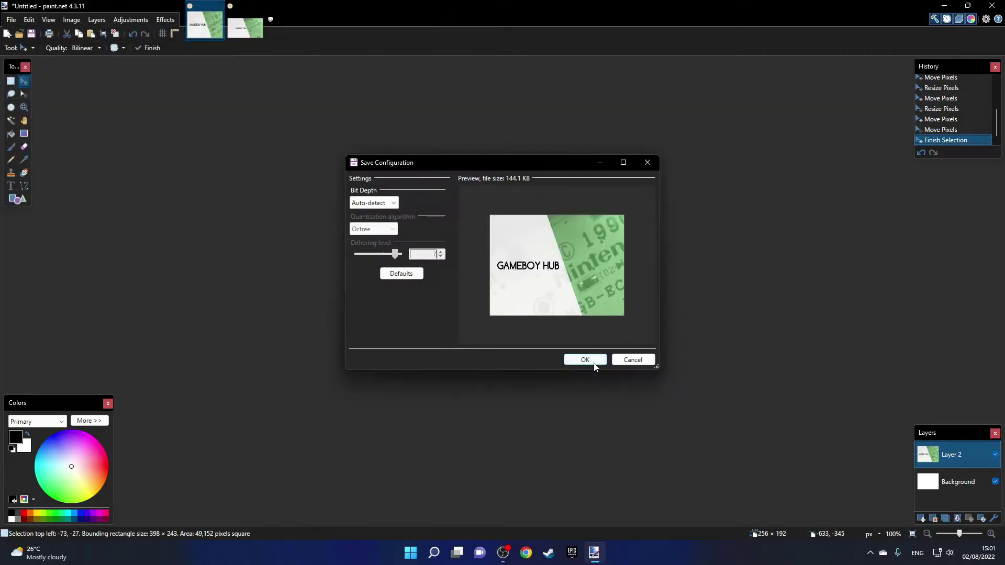
click(585, 360)
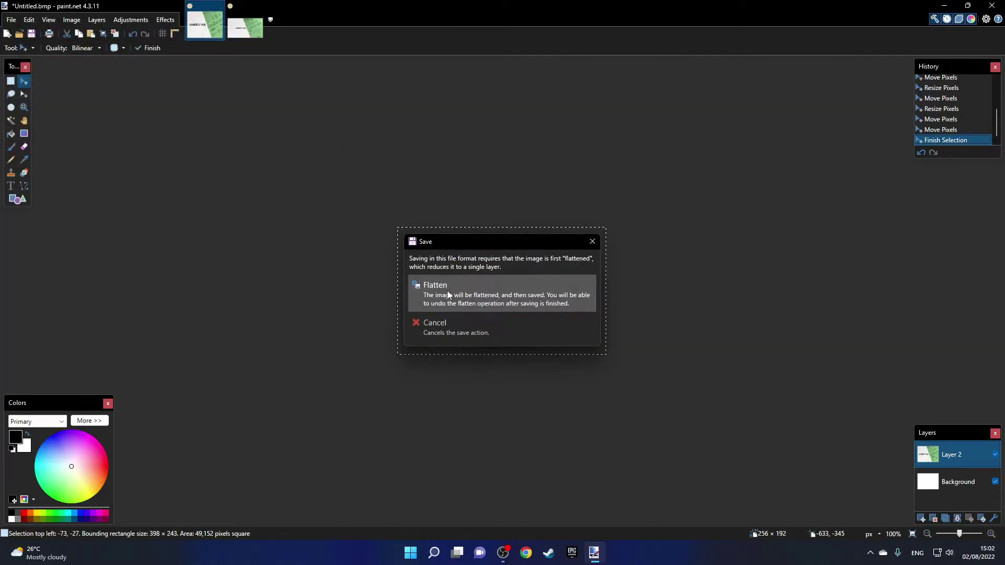
click(448, 296)
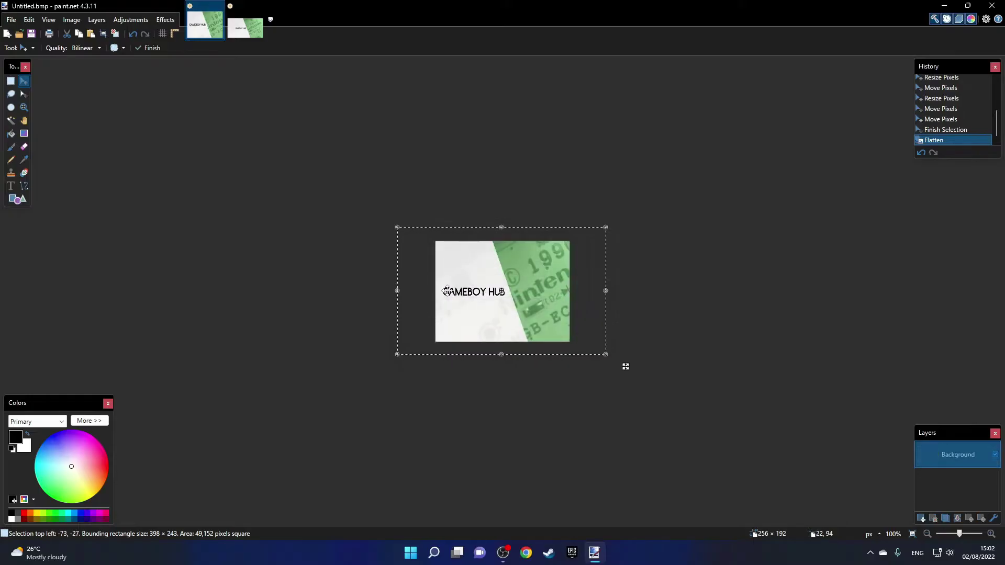
click(955, 6)
click(594, 553)
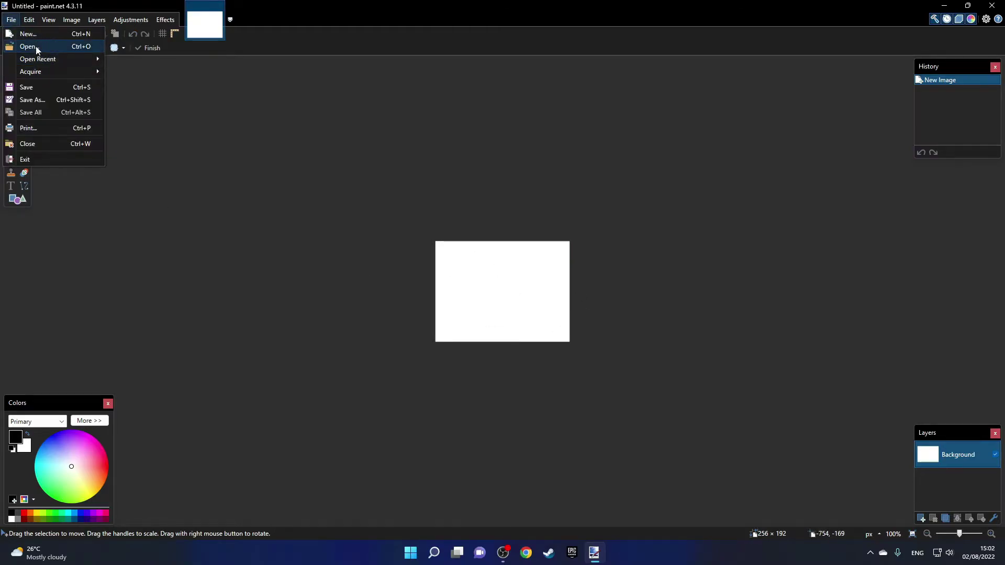
Open background.jpg, select all of it, and add an empty Layer 3 on top.
click(36, 50)
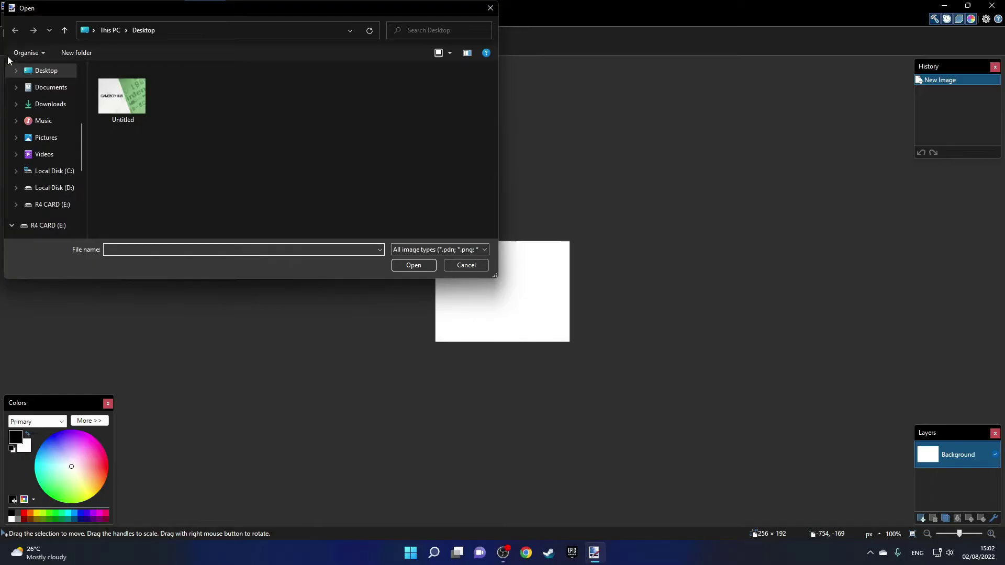
click(127, 96)
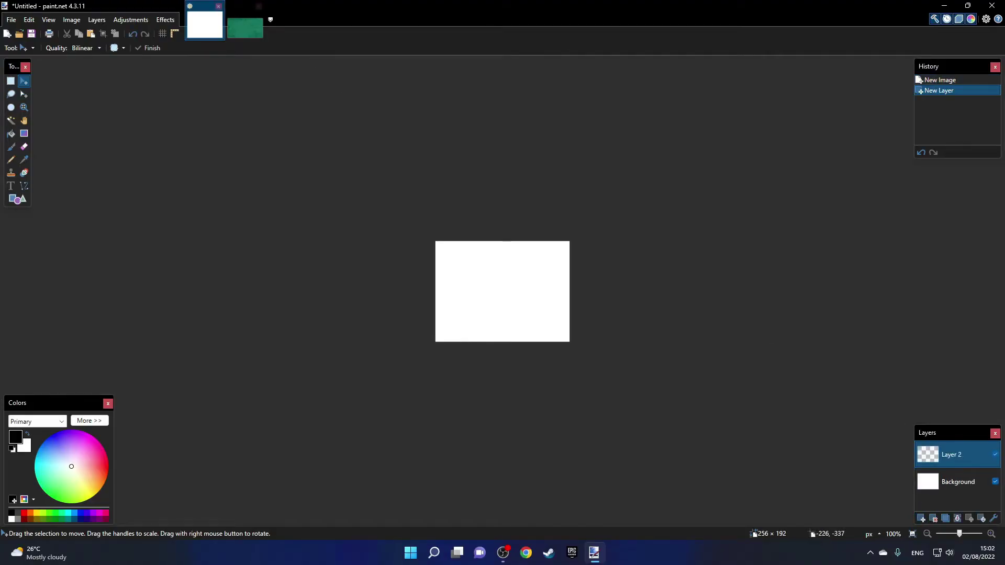
click(246, 25)
key(ctrl+a)
click(416, 237)
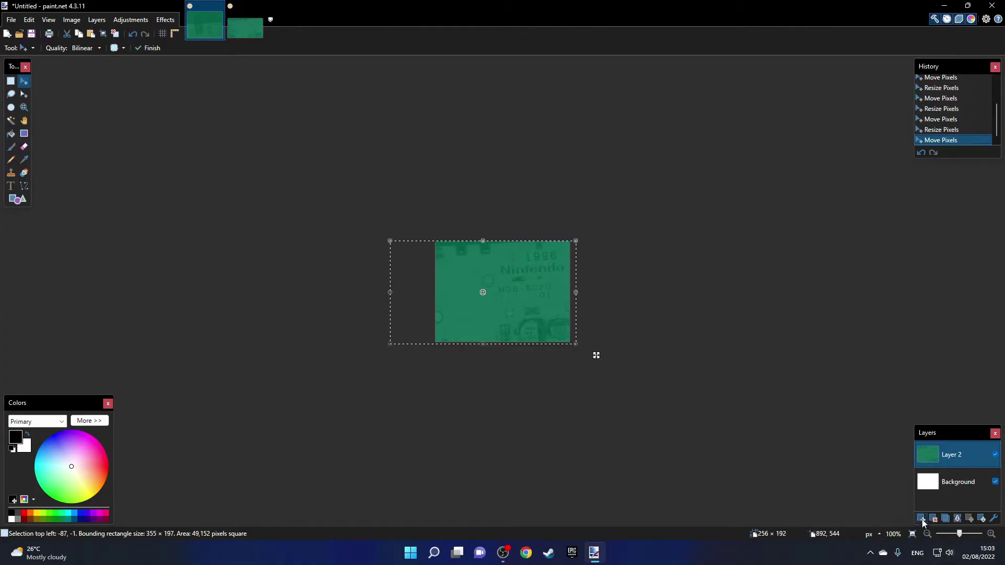
click(922, 519)
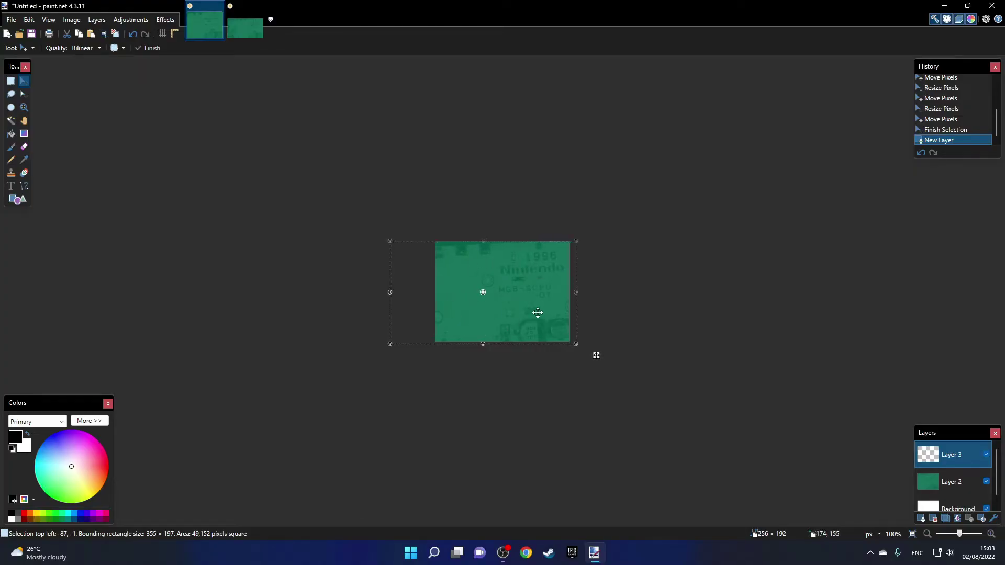
Draw a 208×139 rounded rectangle in the centre of the green image.
click(15, 200)
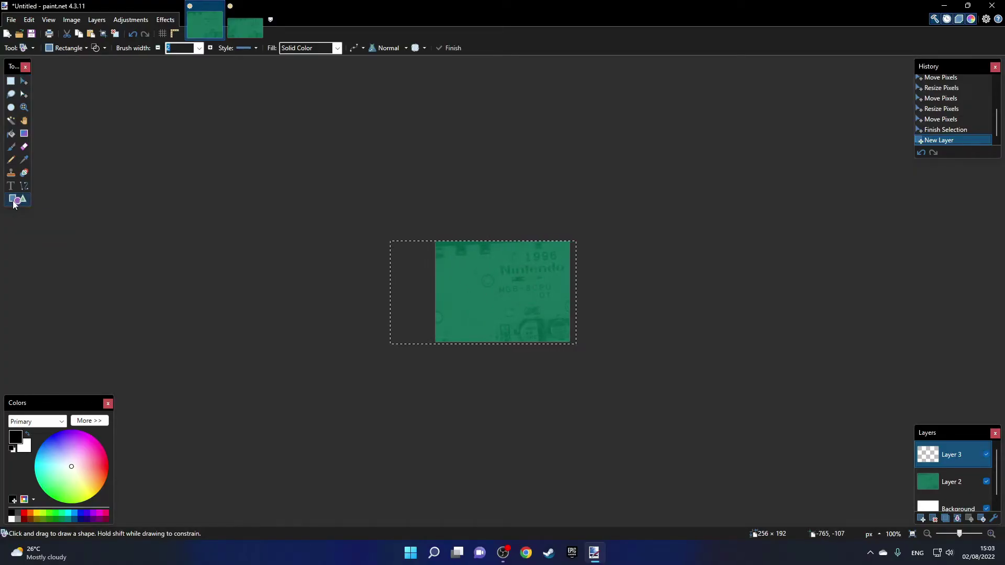
click(71, 48)
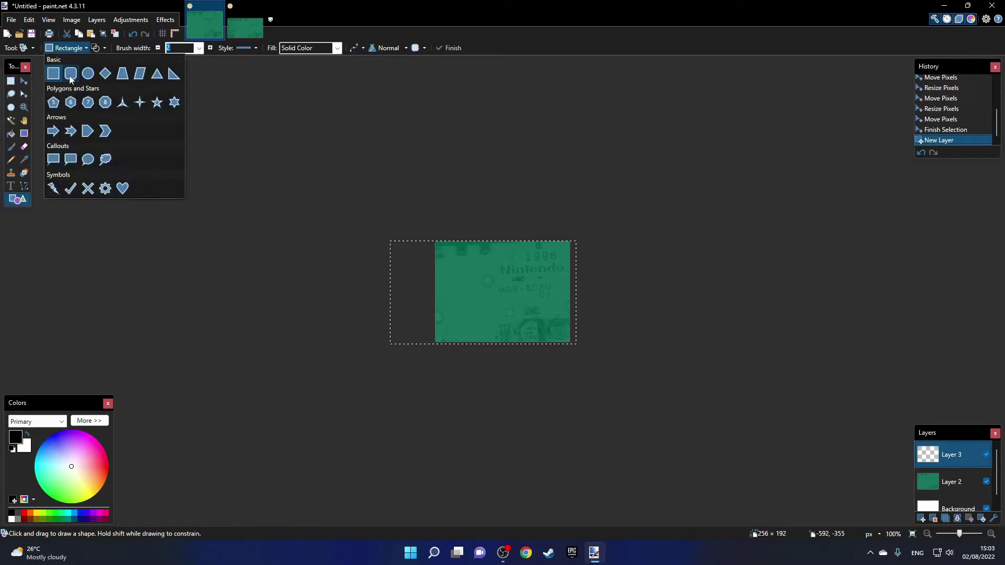
click(71, 78)
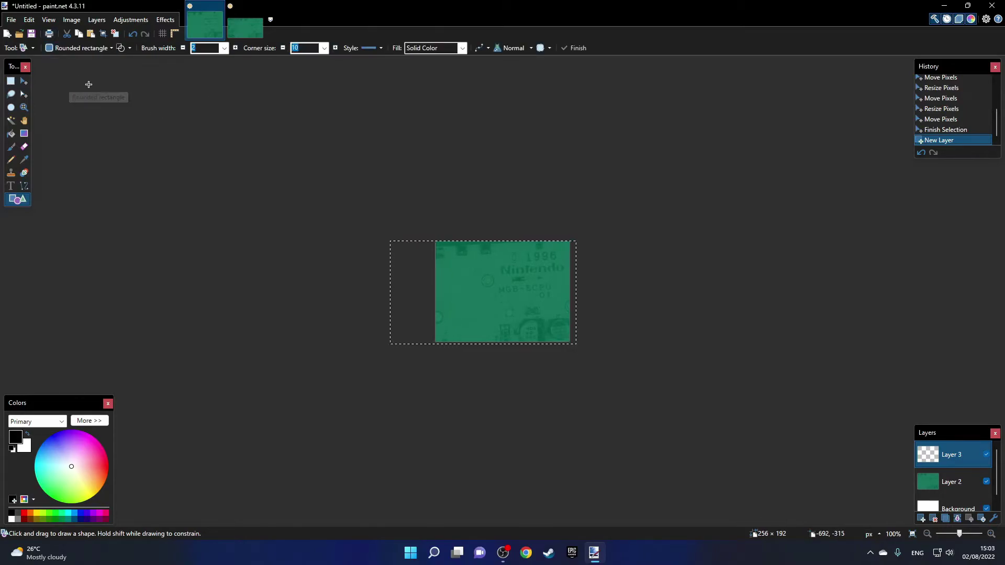
click(447, 258)
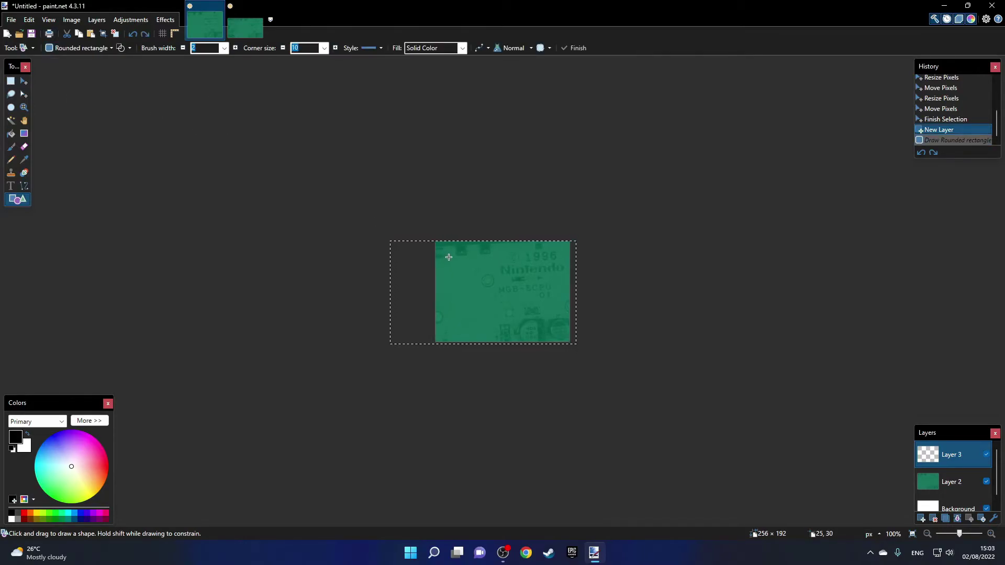
drag(448, 257, 449, 256)
drag(491, 307, 557, 329)
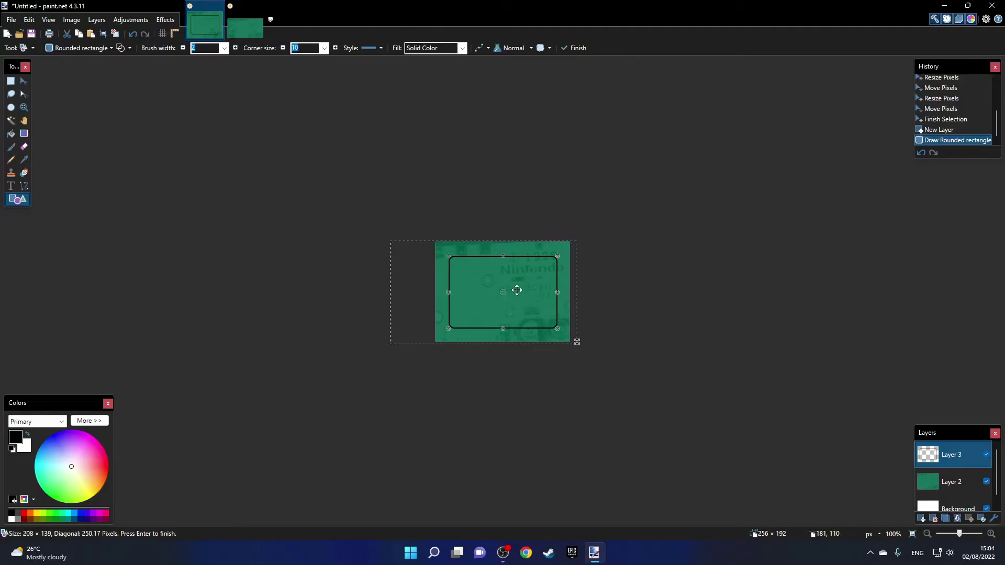
Fill the rectangle's inside with white using the Paint Bucket.
click(10, 135)
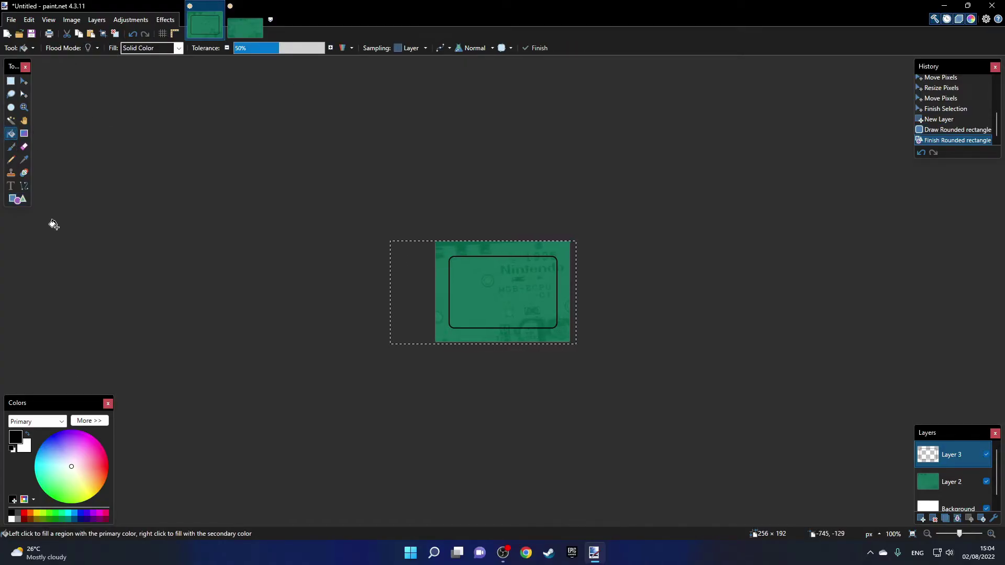
click(71, 467)
click(491, 289)
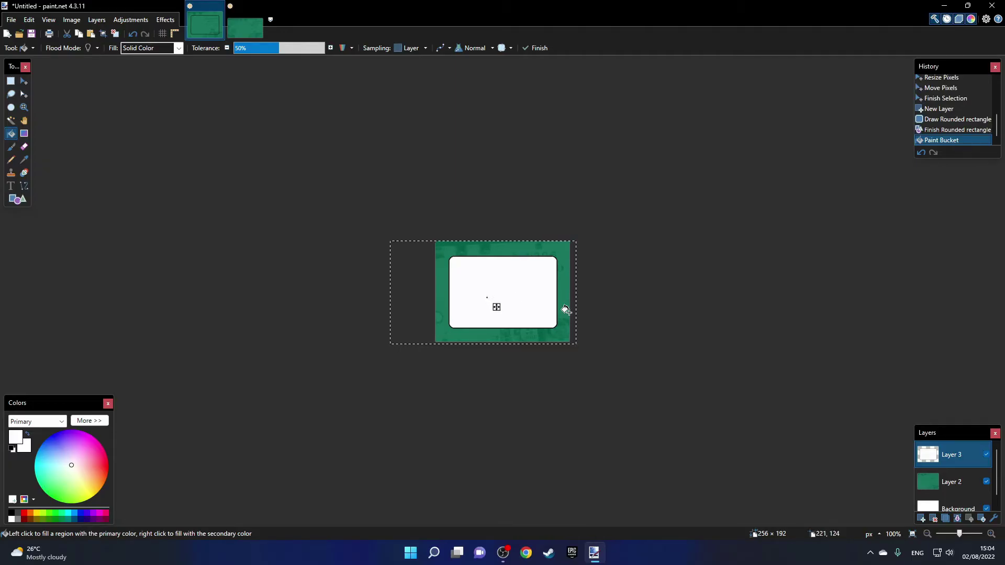
Fill the last patch white, then save as Untitled1.bmp in BMP format, flattened.
click(694, 302)
click(11, 19)
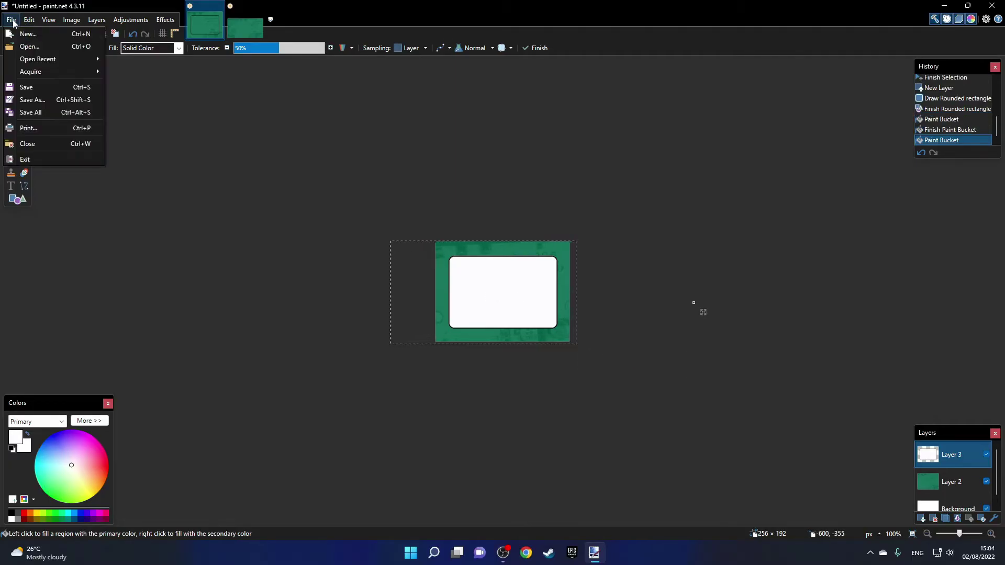
click(77, 102)
click(112, 242)
click(112, 276)
double_click(100, 229)
text(Untitled1)
key(Return)
click(426, 329)
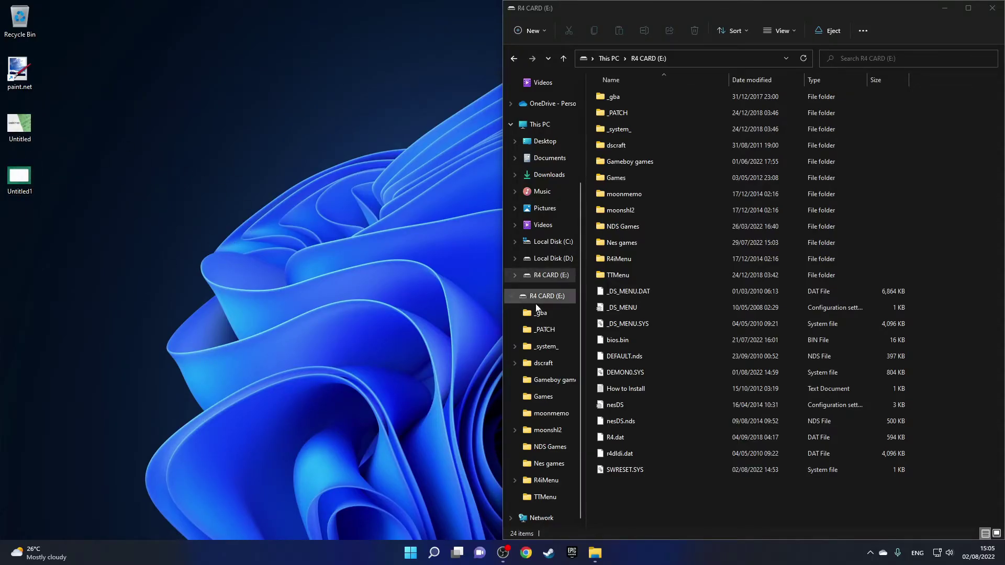
Open E:\TTMenu and preview the existing YSMenu1 skin image.
double_click(621, 277)
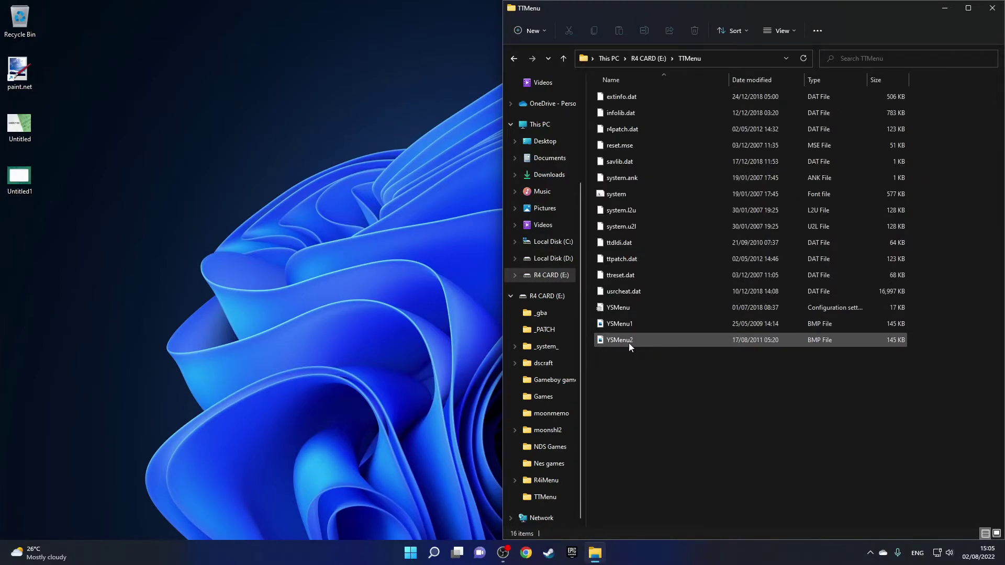
double_click(625, 324)
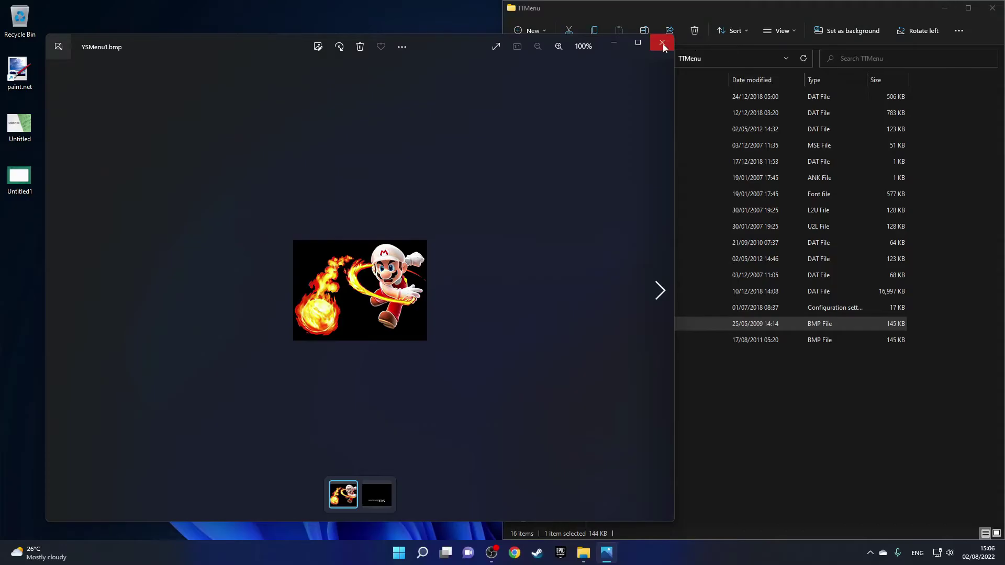
click(662, 43)
Rename the desktop Untitled and Untitled1 images to YSMenu1 and YSMenu2.
click(625, 325)
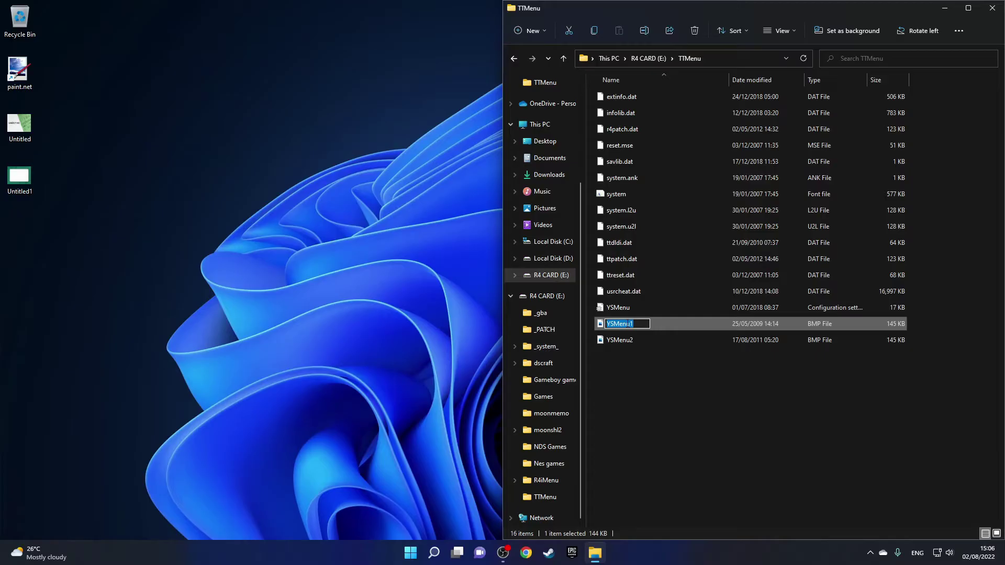
click(22, 147)
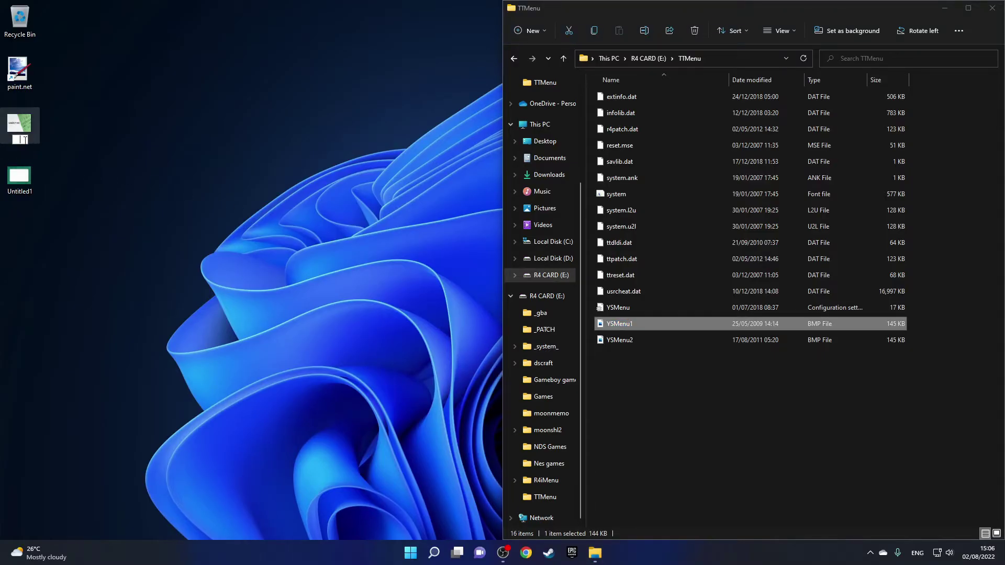
click(186, 211)
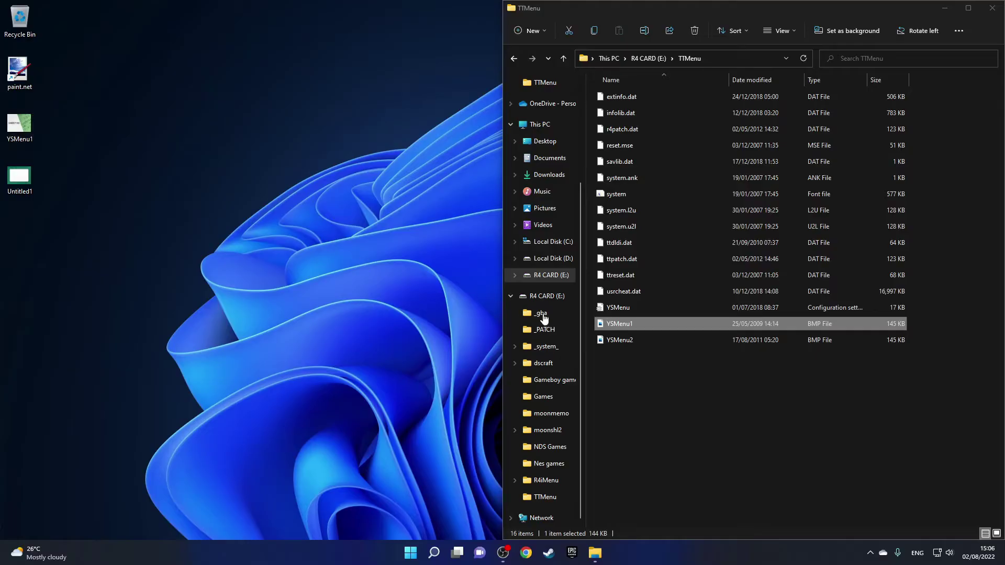
click(628, 342)
click(627, 341)
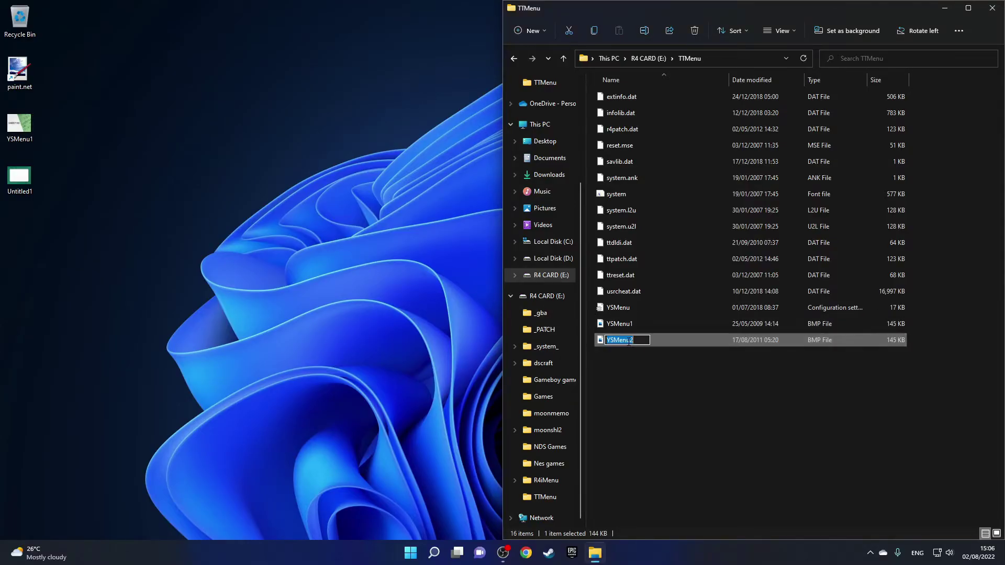
click(24, 194)
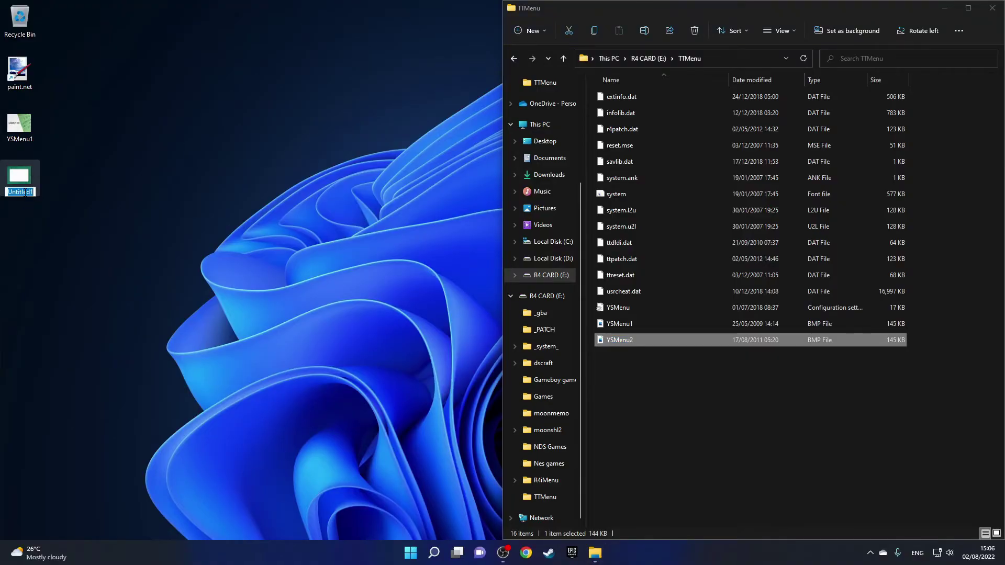
key(Return)
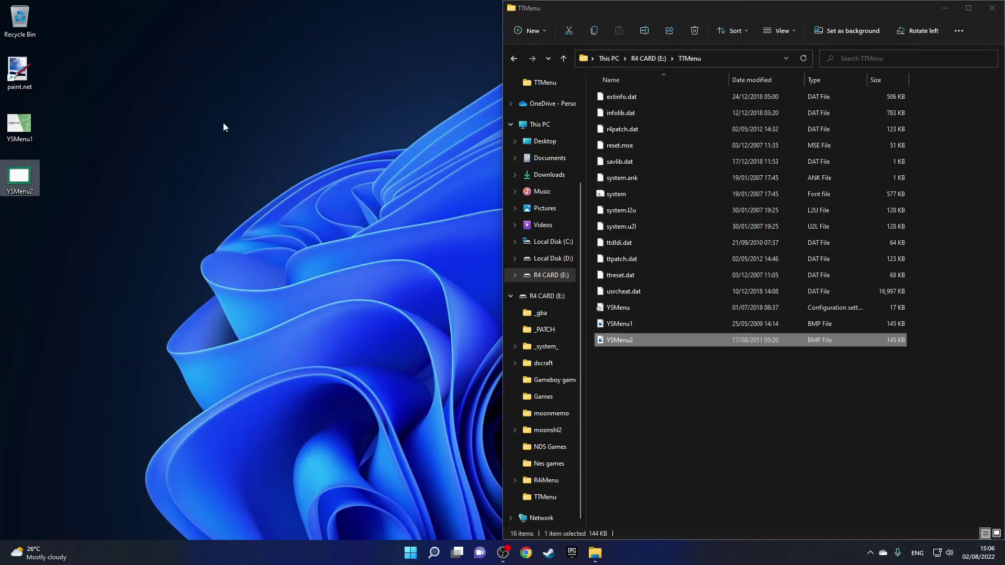
Delete the old YSMenu1 and YSMenu2 from TTMenu and copy the renamed desktop images in.
drag(631, 364, 617, 328)
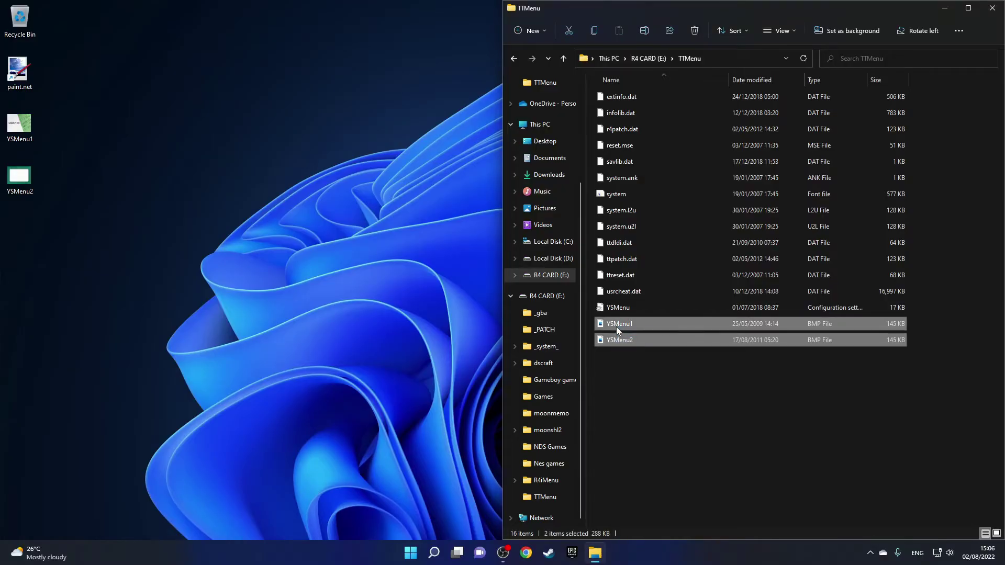
key(Delete)
click(539, 284)
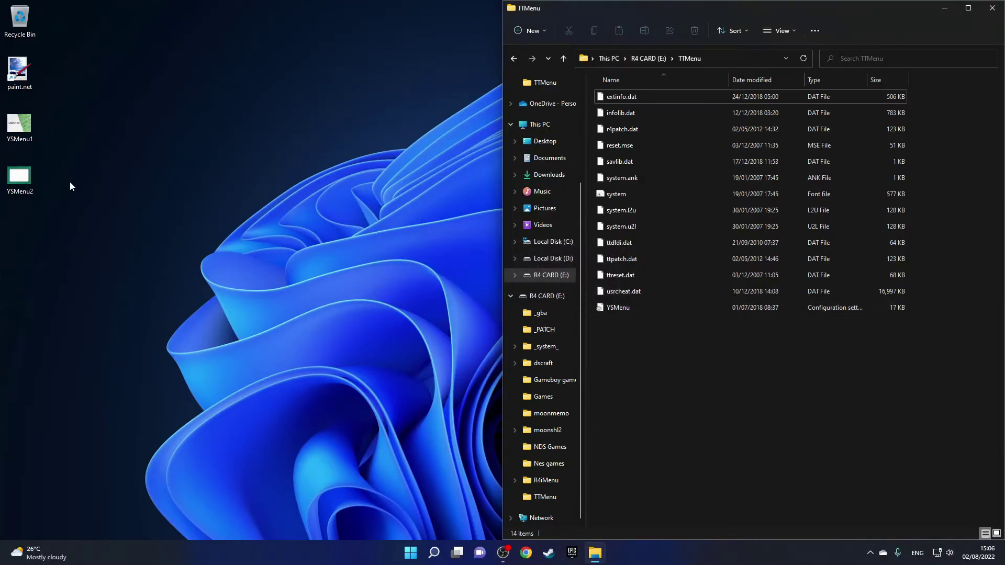
drag(68, 197, 628, 350)
click(627, 350)
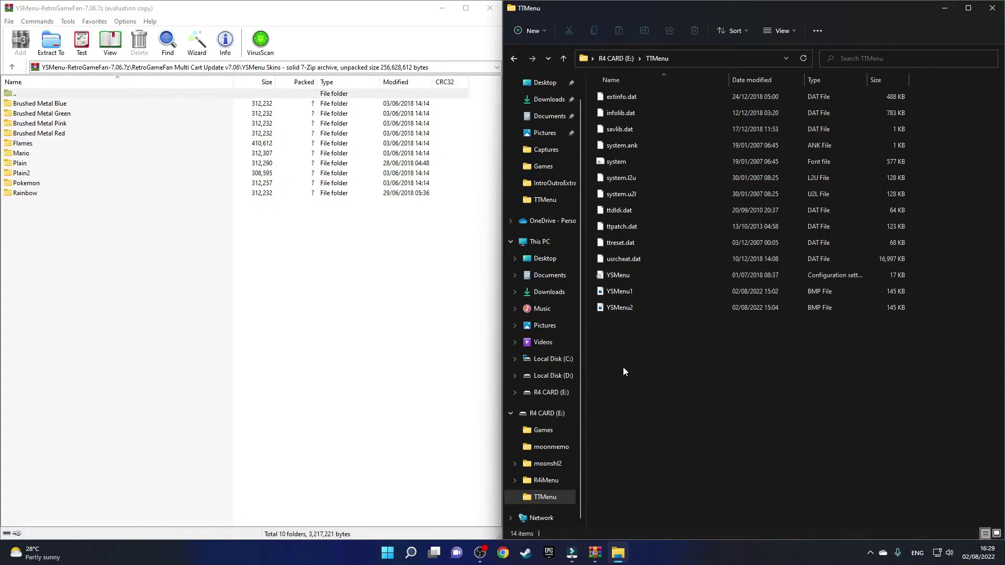
double_click(18, 154)
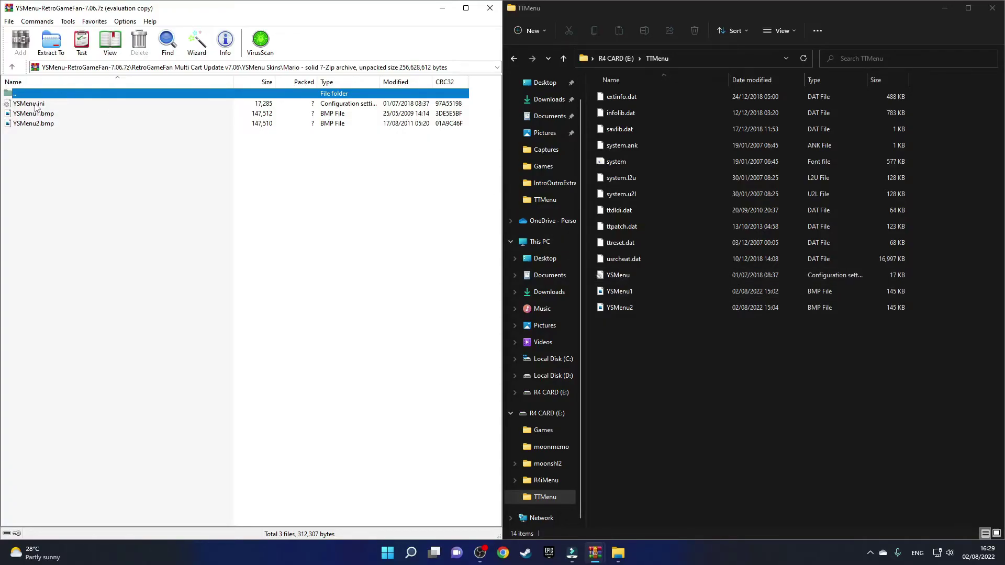
key(BackSpace)
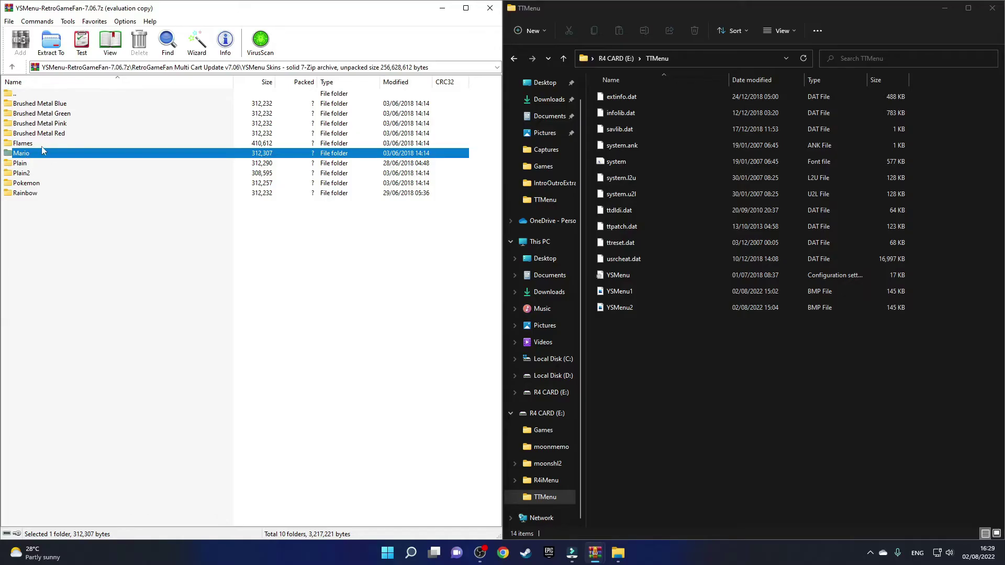
key(Down)
key(Return)
key(BackSpace)
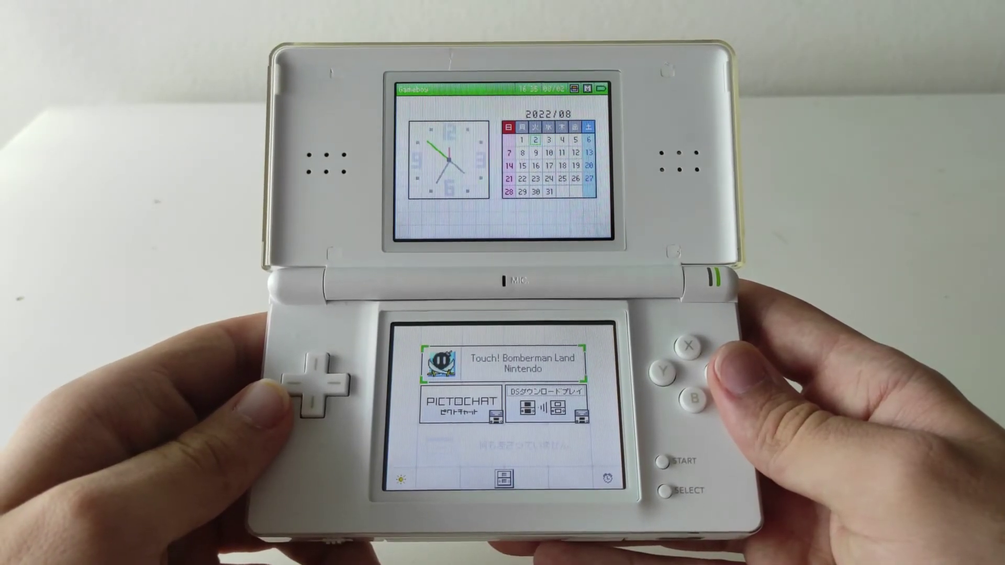
Boot the R4 card from the DS menu and choose GAME to load the skinned YSMenu.
key(a)
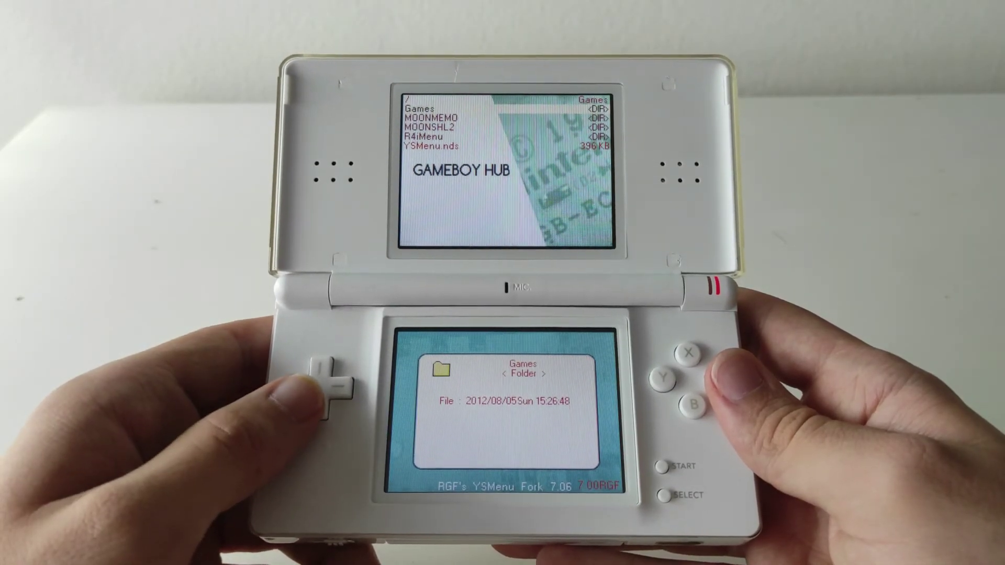
key(Down)
key(Down)
key(Down)
key(Down)
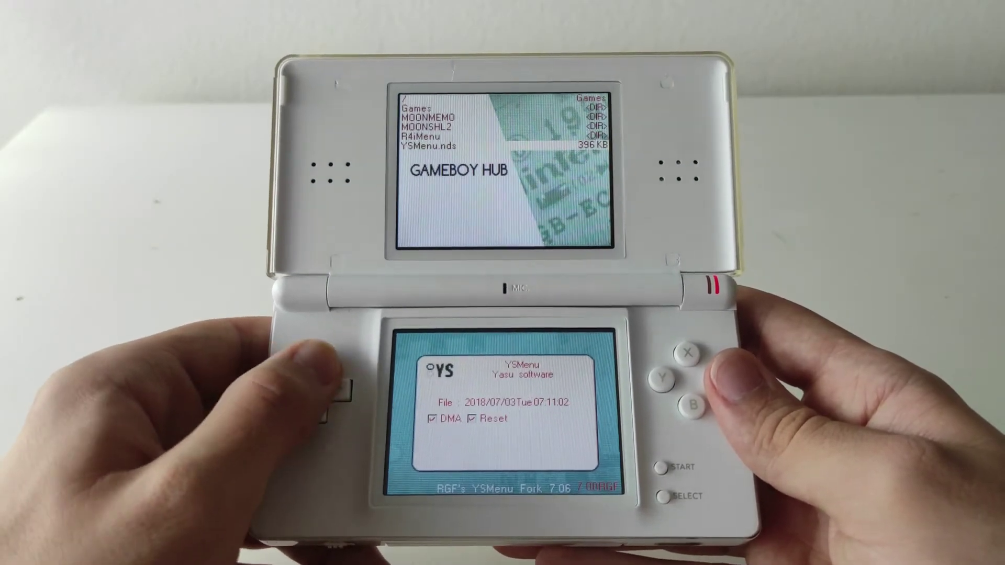
key(Up)
key(Up)
key(Up)
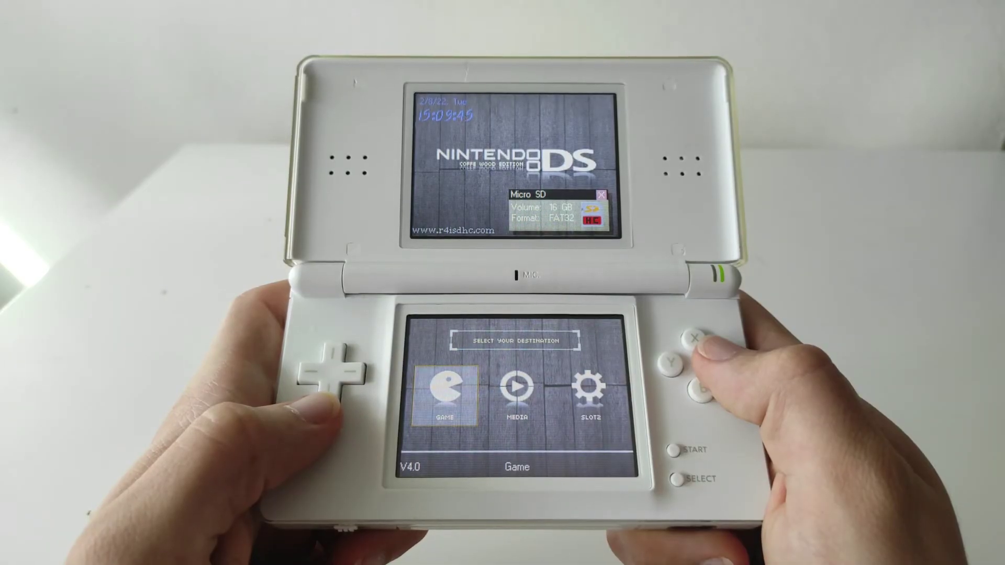
key(Return)
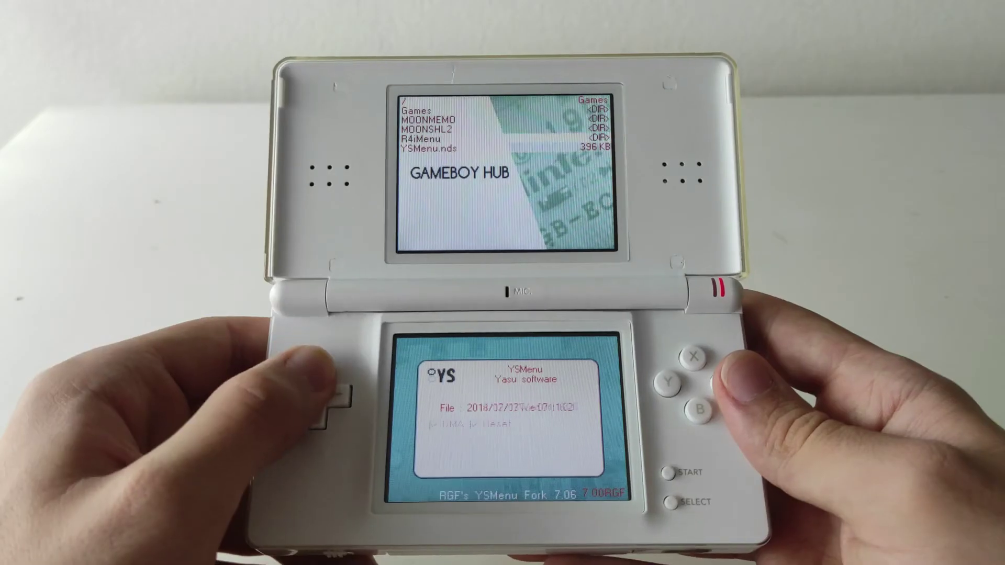
Browse into the Games folder to New Super Mario Bros., then return to the card's root.
key(Up)
key(Up)
key(Down)
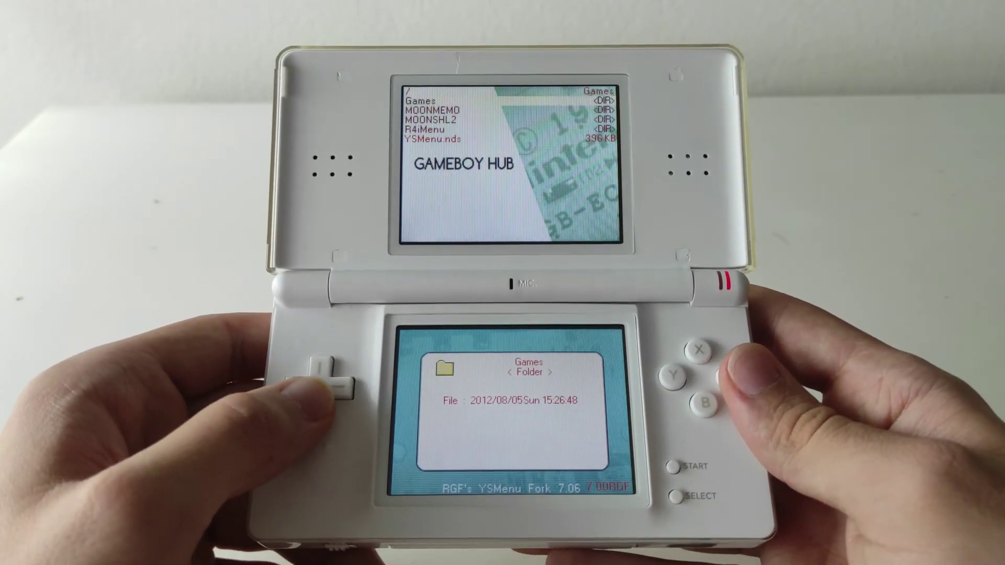
key(Down)
key(Down)
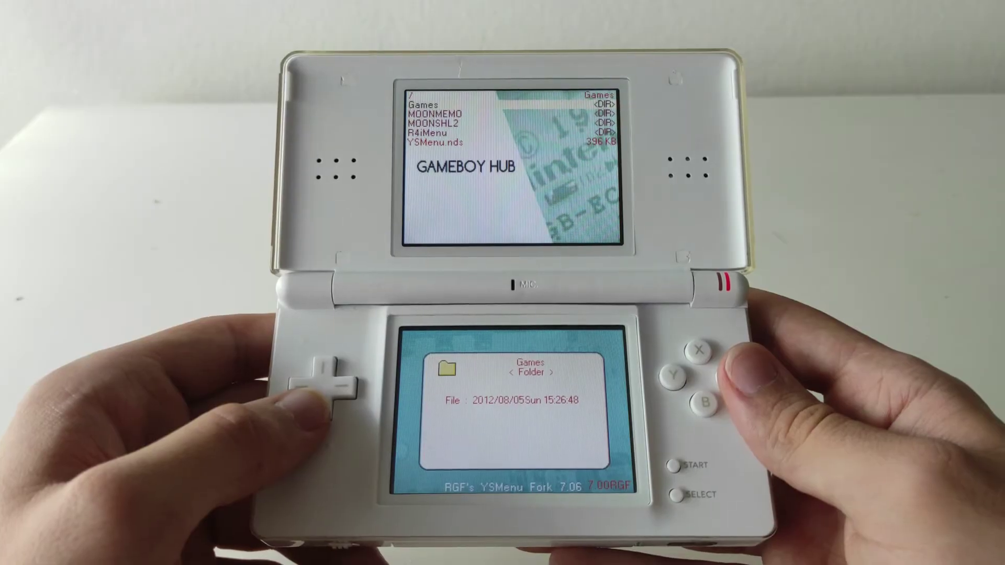
key(Return)
key(Down)
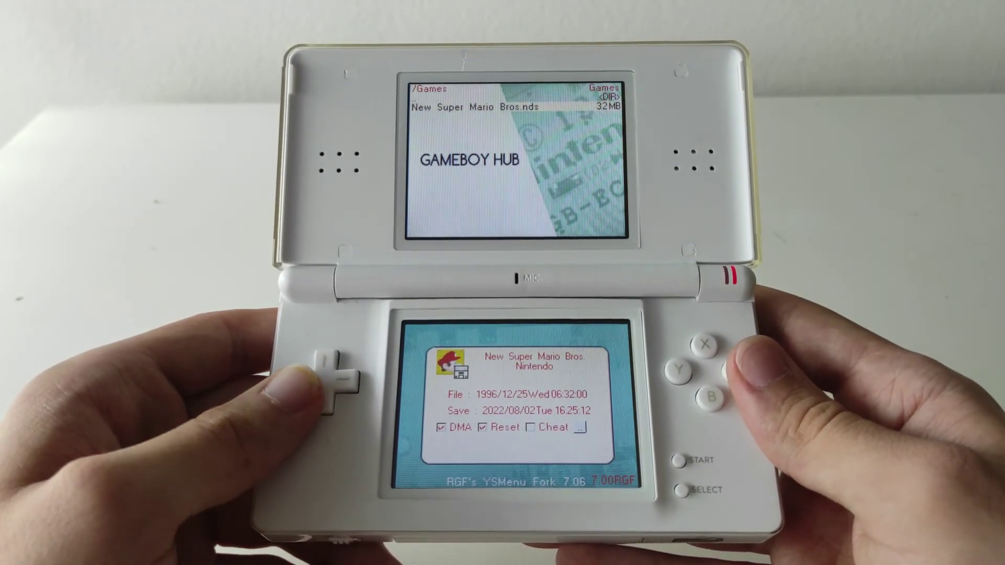
key(BackSpace)
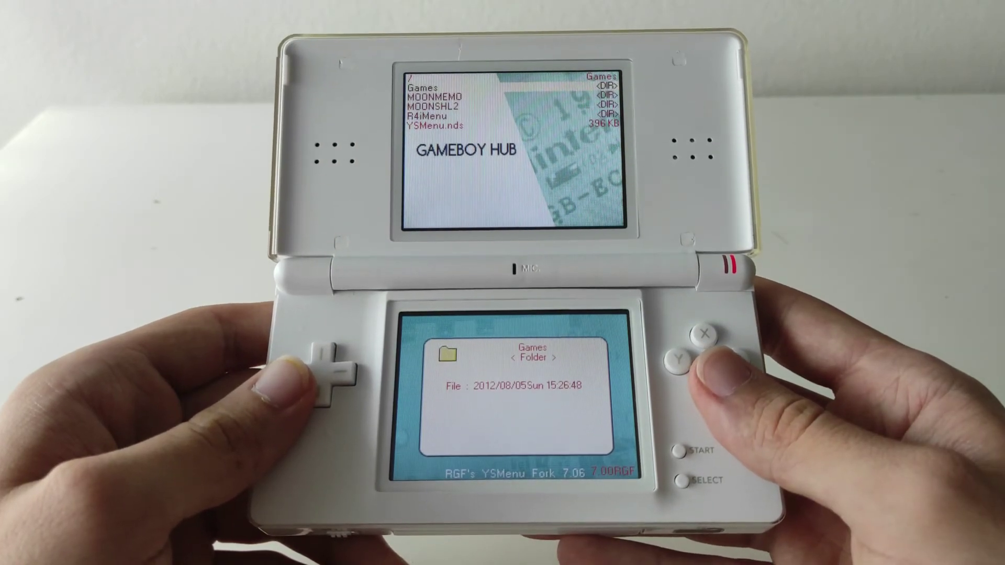